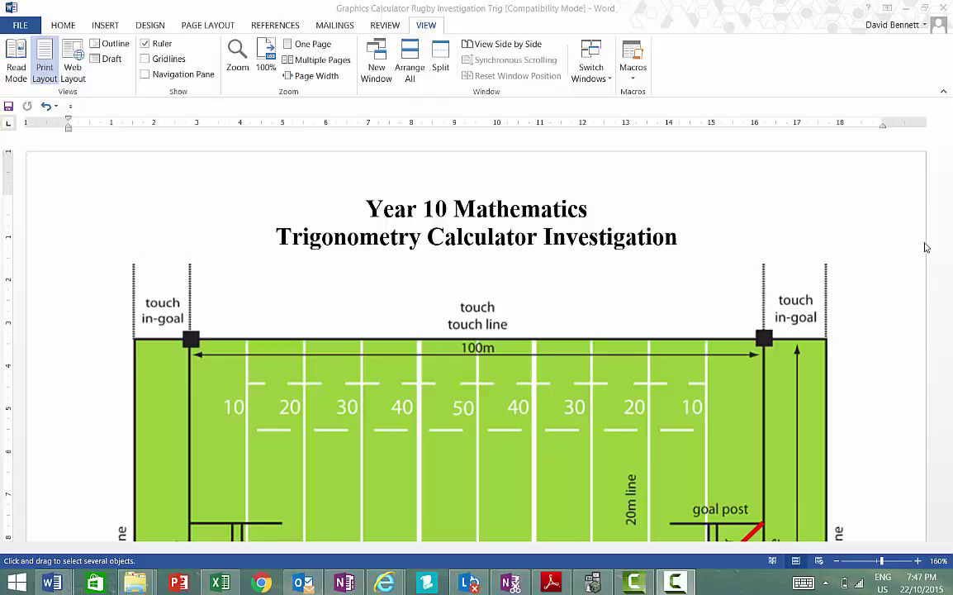
Step: Scroll through Word's table to check distances 5–50, then switch to TI-SmartView
scroll(898, 252, "down", 3)
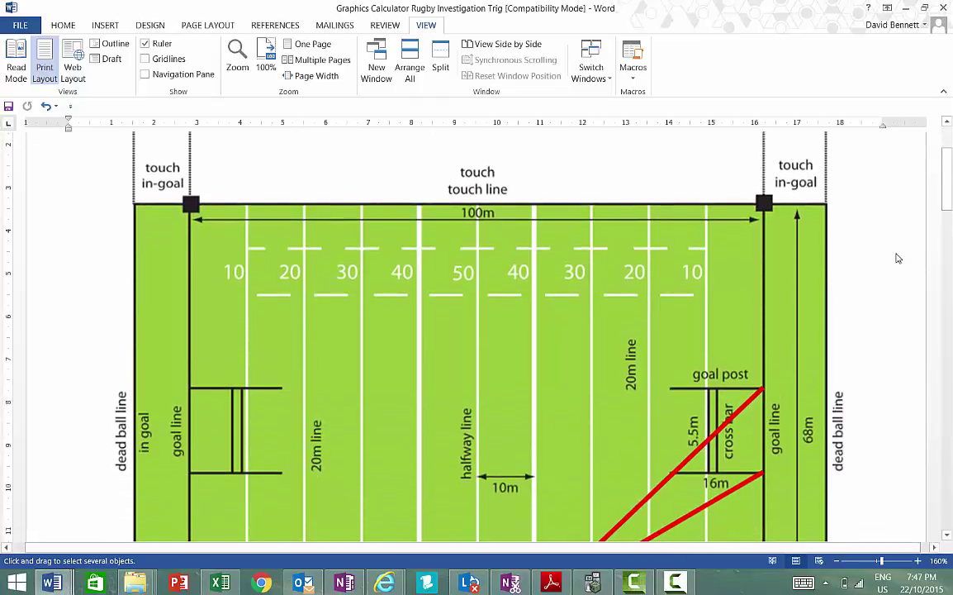
scroll(899, 258, "down", 3)
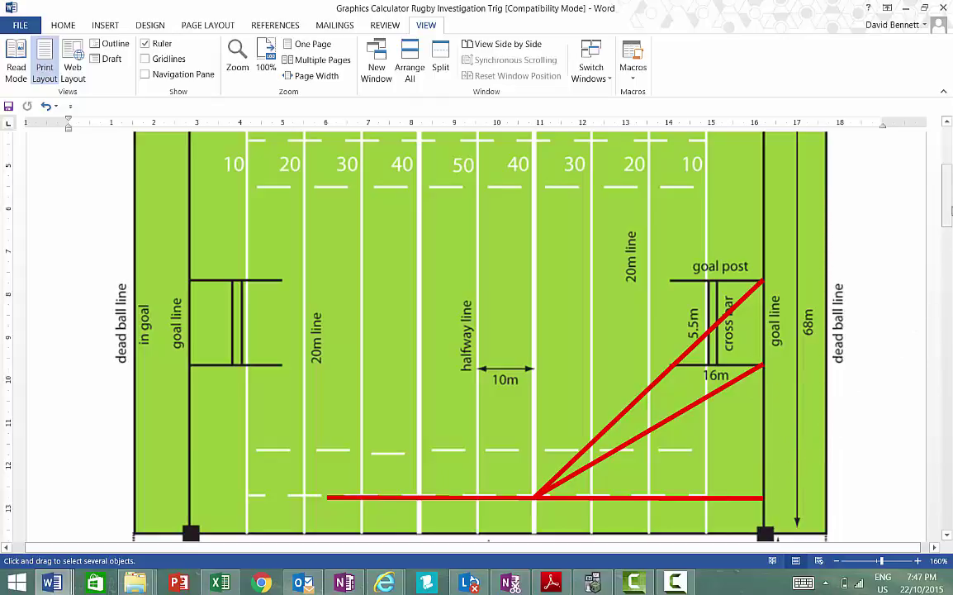
left_click_drag(948, 210, 948, 217)
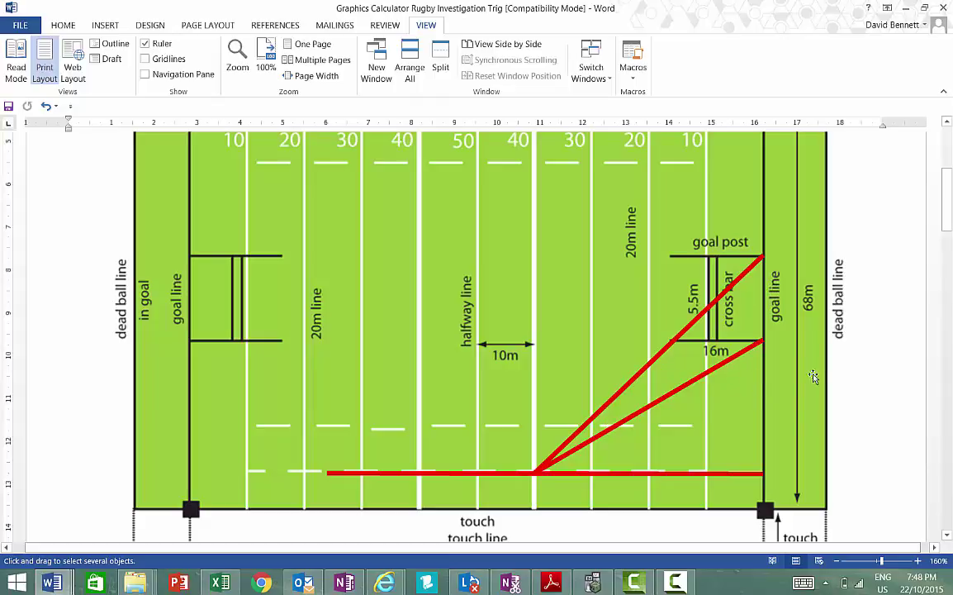
left_click_drag(948, 211, 948, 308)
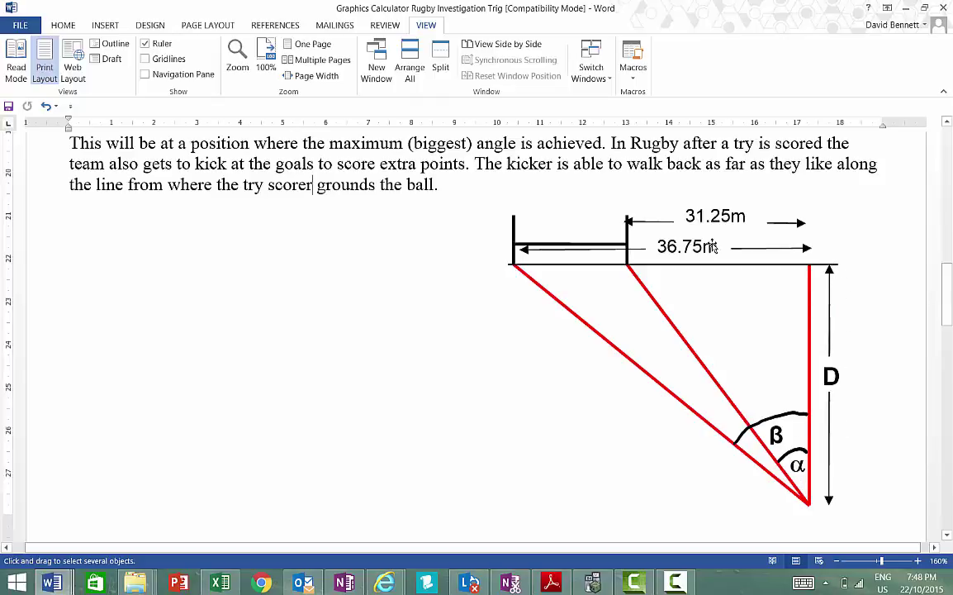
left_click_drag(950, 285, 949, 301)
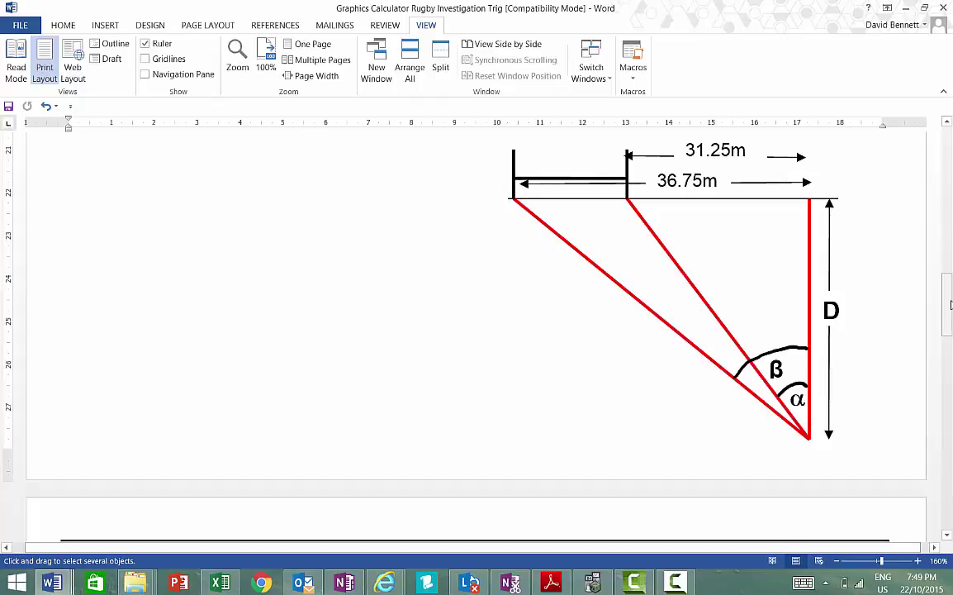
left_click_drag(950, 299, 951, 366)
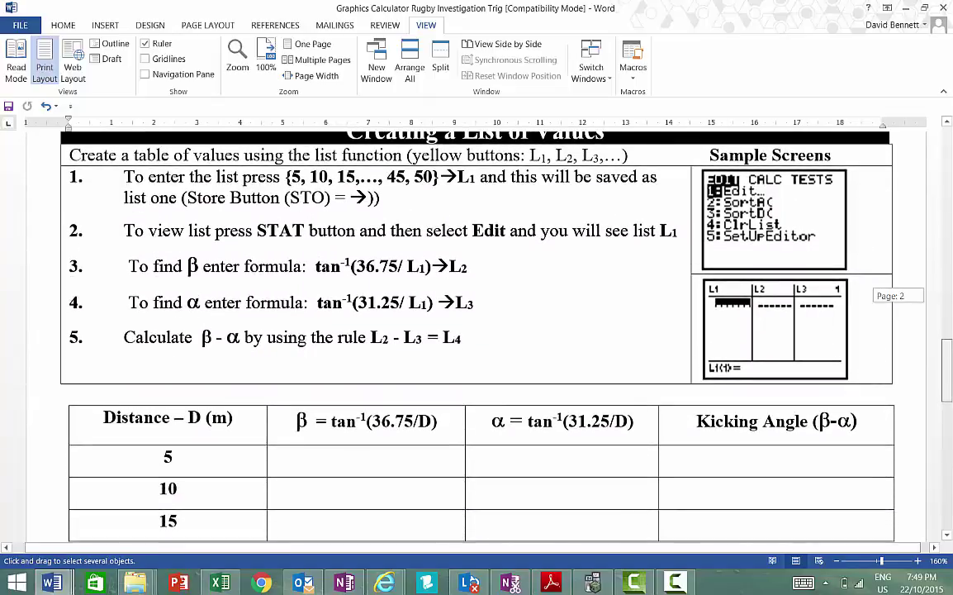
left_click_drag(950, 366, 950, 368)
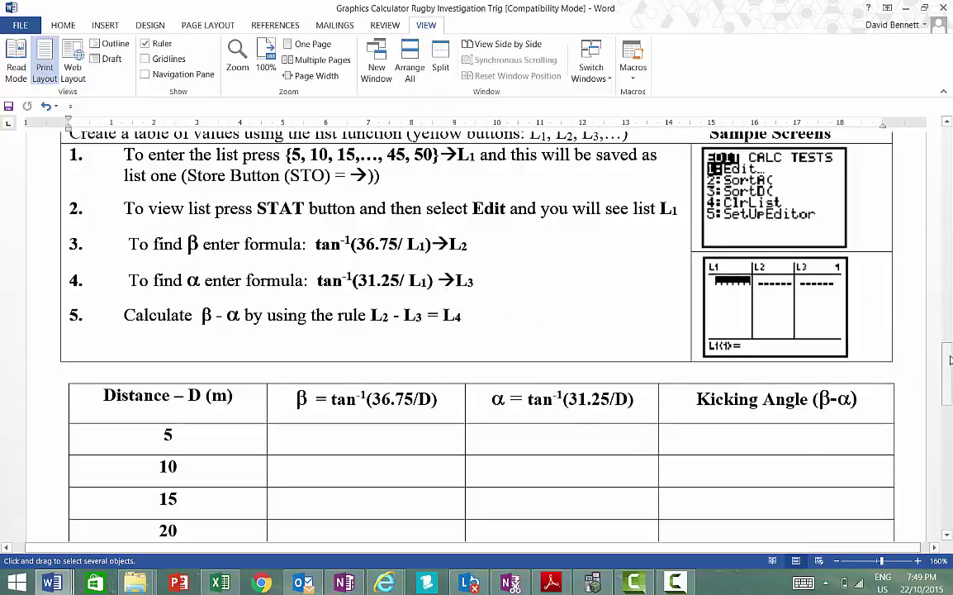
left_click_drag(951, 360, 950, 405)
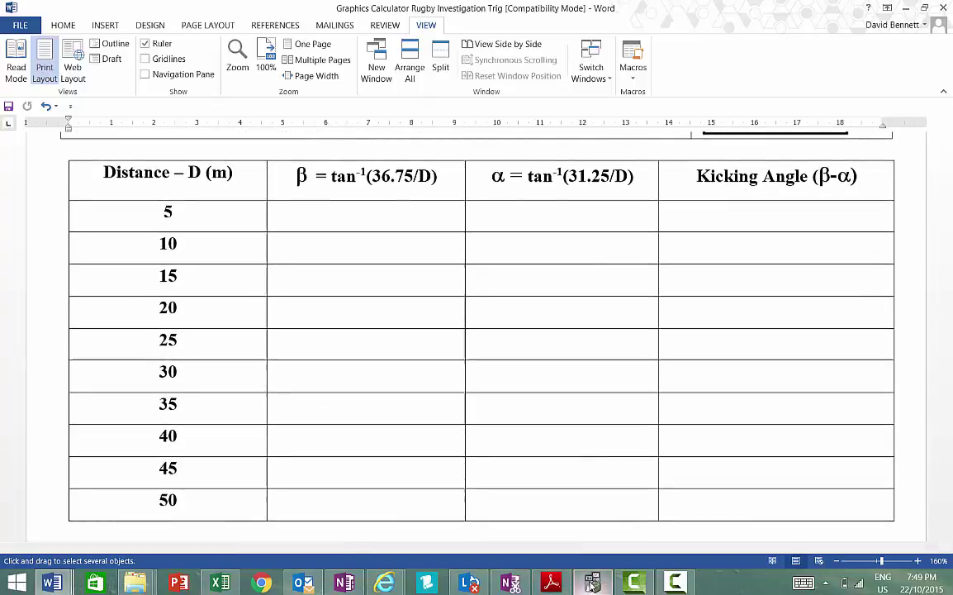
left_click(592, 584)
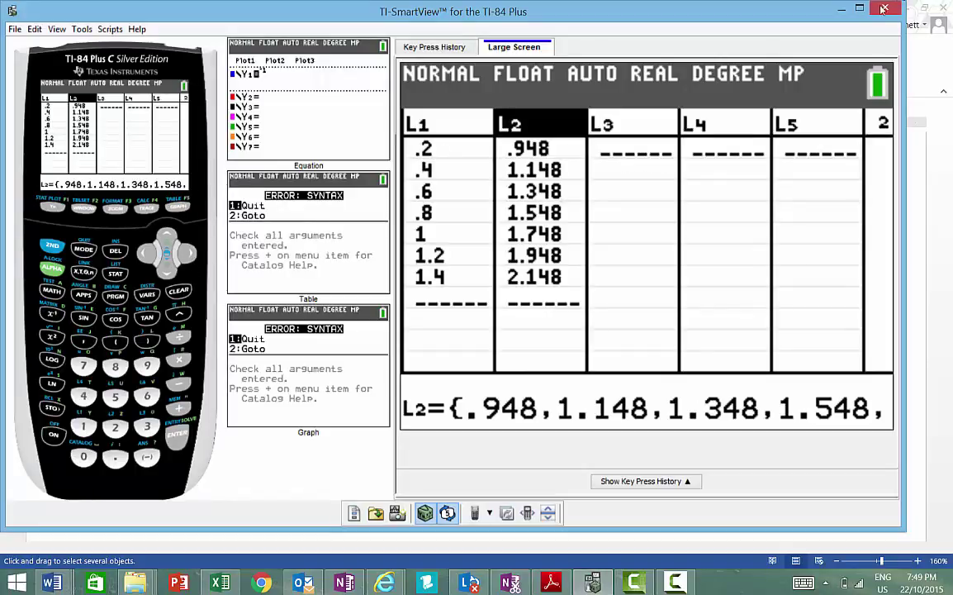
Step: Maximize the TI-SmartView window and clear the old values from list L1
double_click(777, 10)
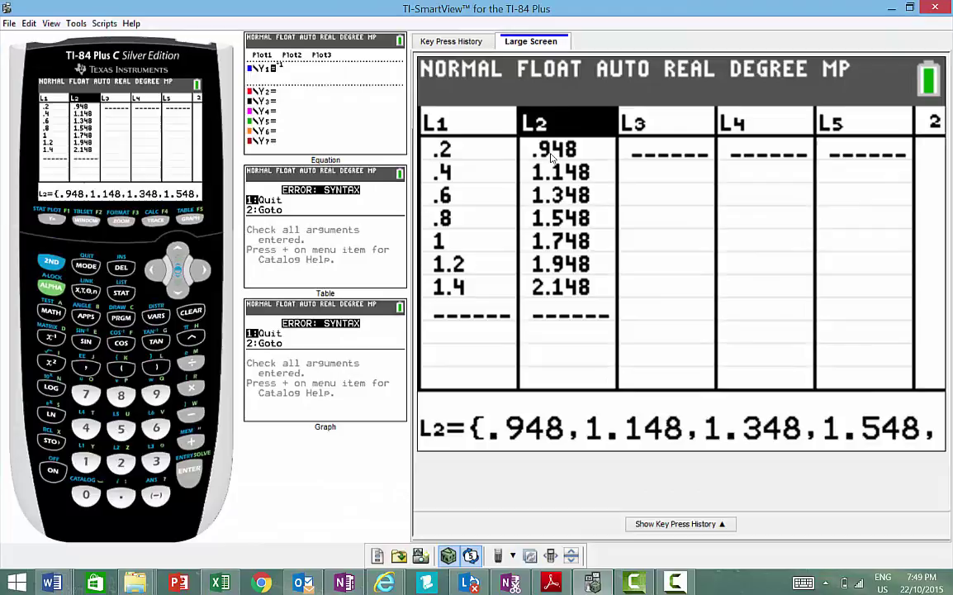
left_click(154, 270)
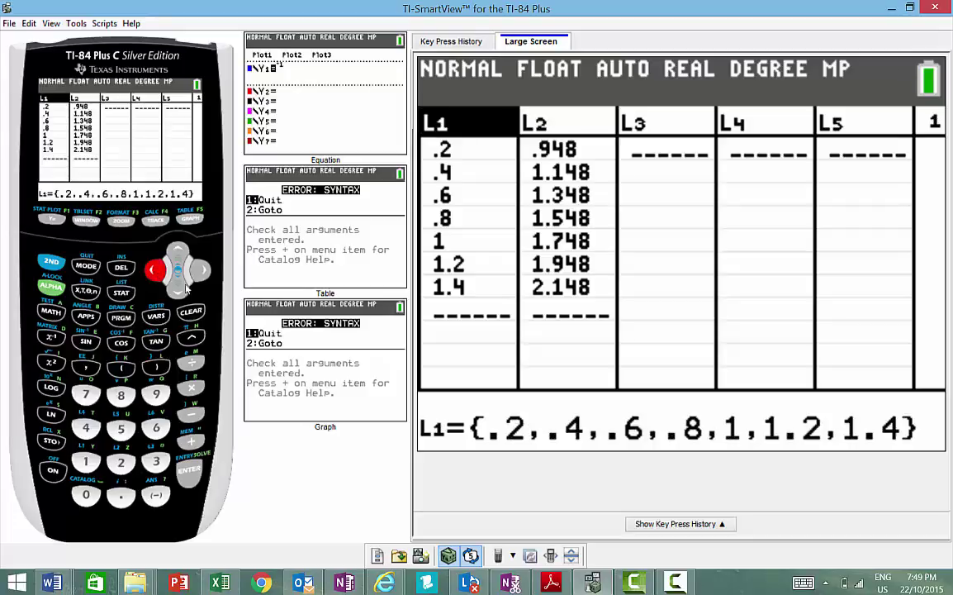
left_click(179, 289)
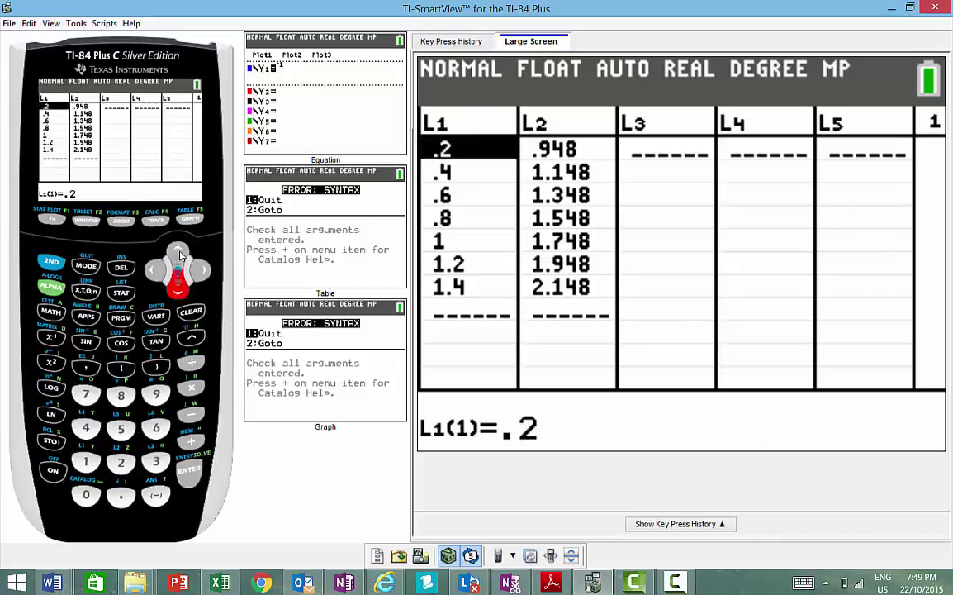
left_click(178, 253)
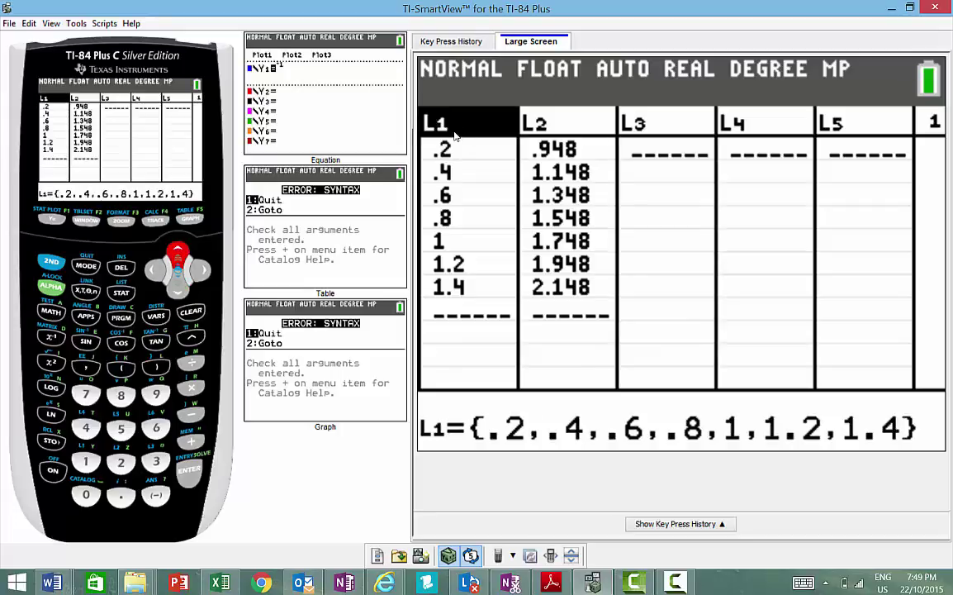
left_click(196, 312)
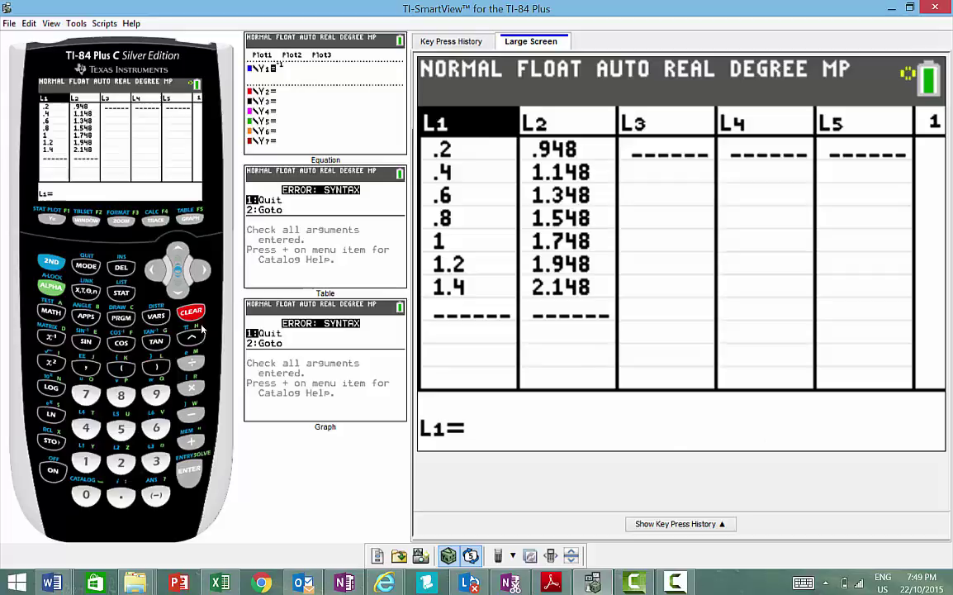
left_click(197, 476)
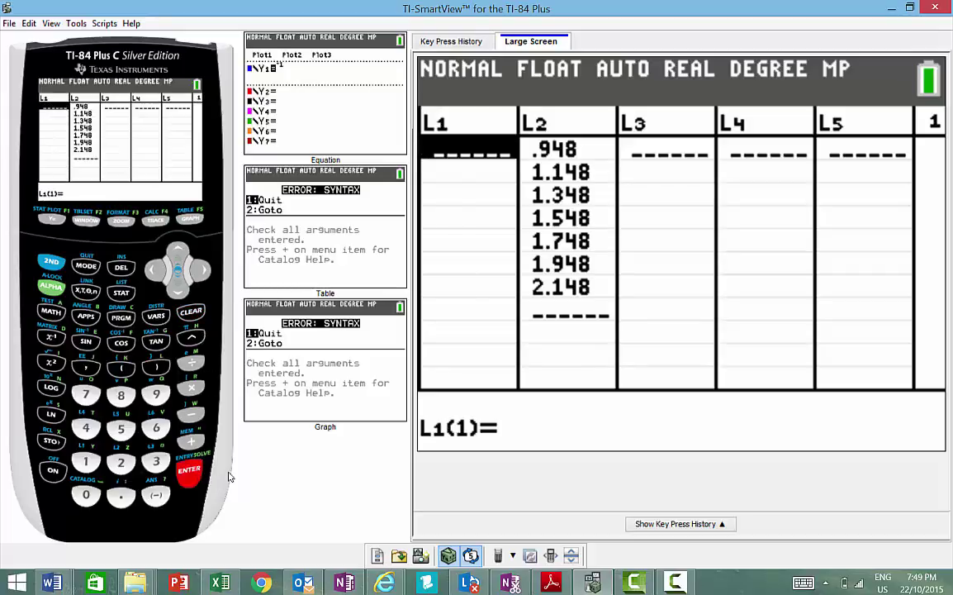
Step: Clear list L2 as well, ending back on L1's first row
left_click(202, 268)
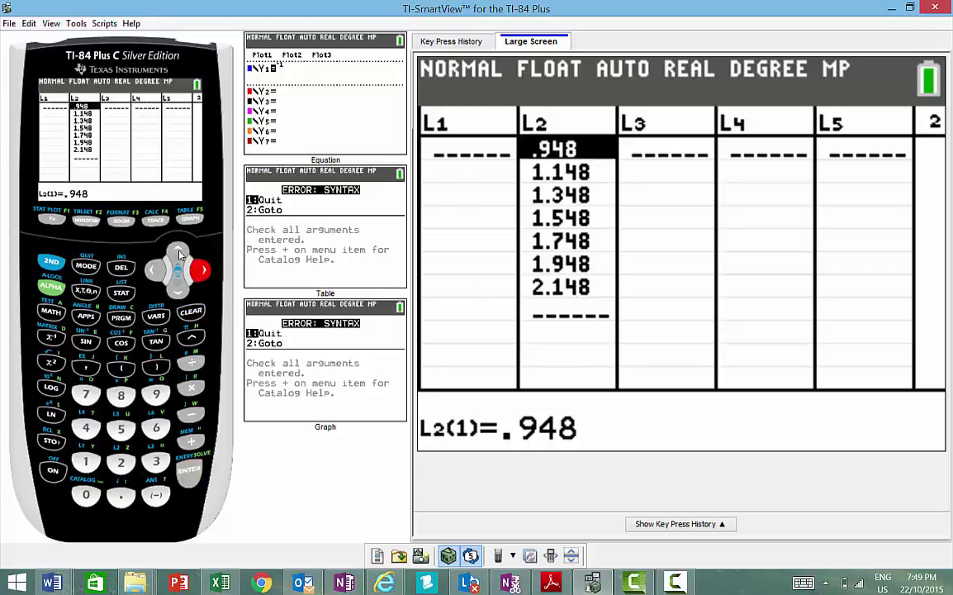
left_click(177, 256)
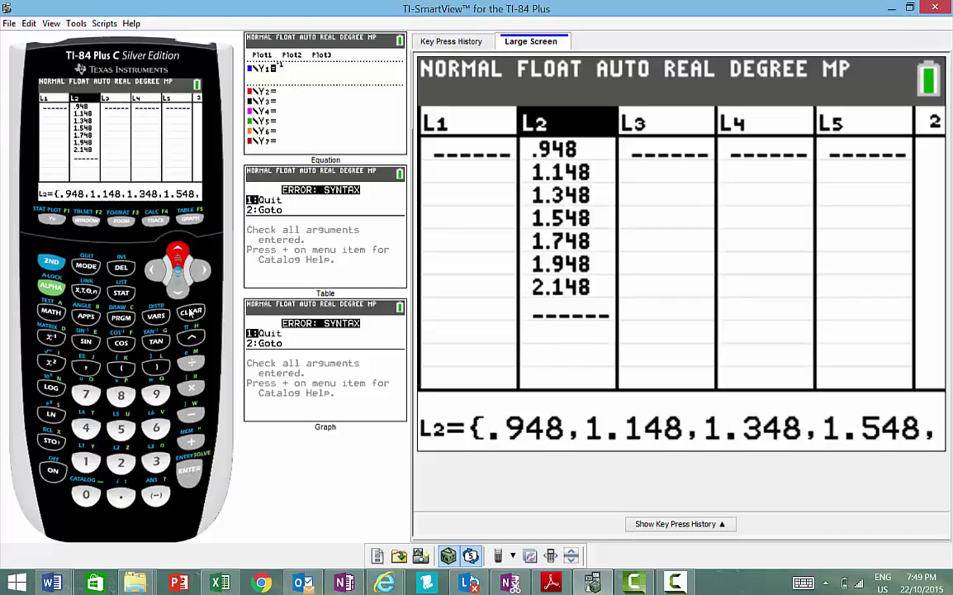
left_click(190, 311)
left_click(190, 477)
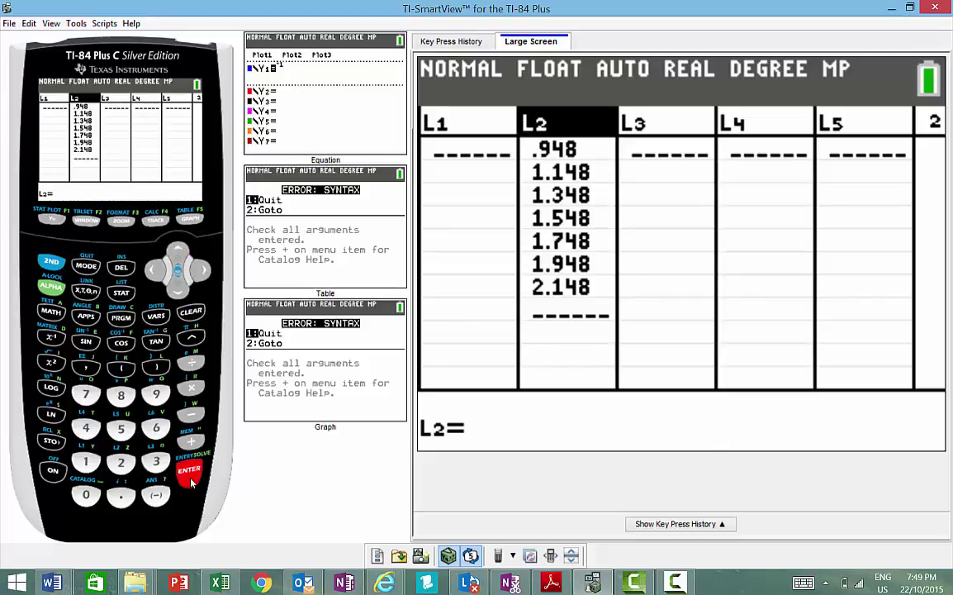
left_click(153, 271)
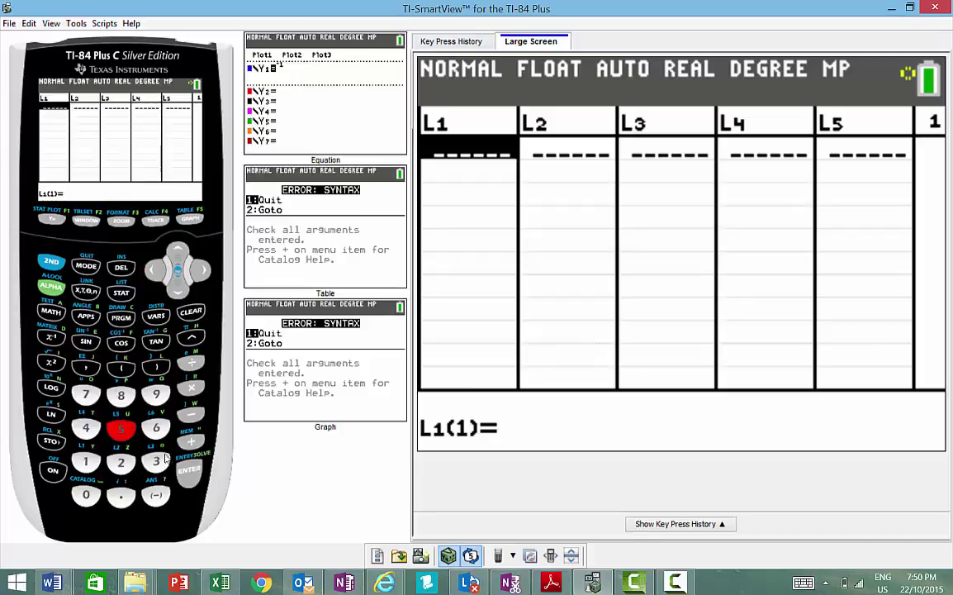
Step: Enter distances 5, 10, 15 and 20 into the first four rows of L1
left_click(121, 428)
left_click(189, 471)
left_click(88, 461)
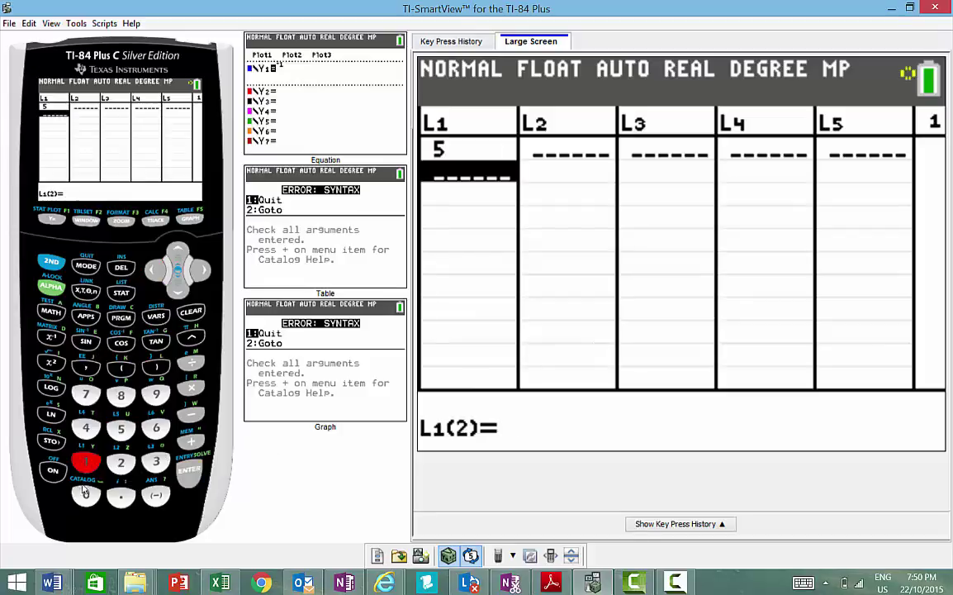
left_click(86, 495)
left_click(189, 471)
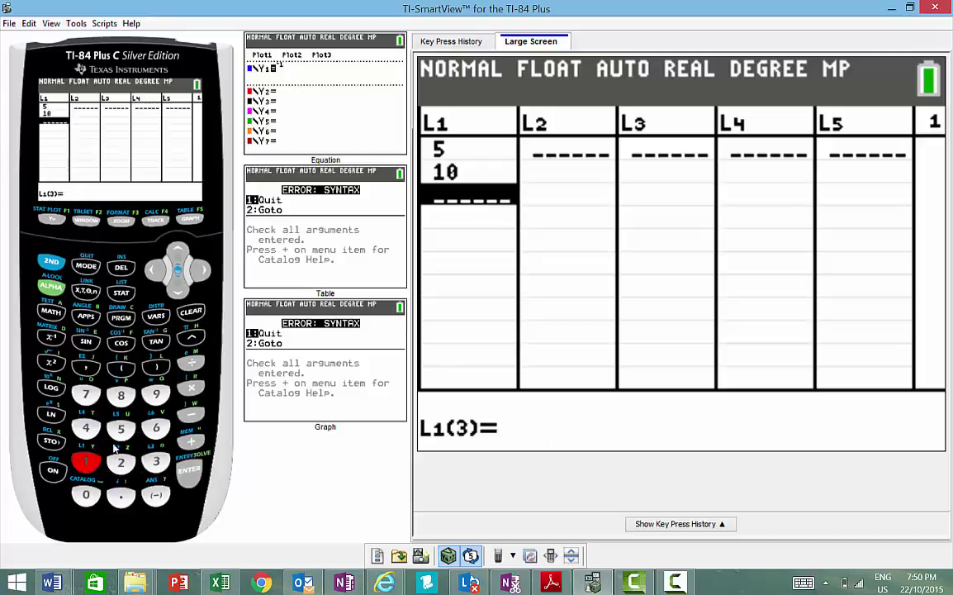
left_click(85, 461)
left_click(121, 428)
left_click(190, 471)
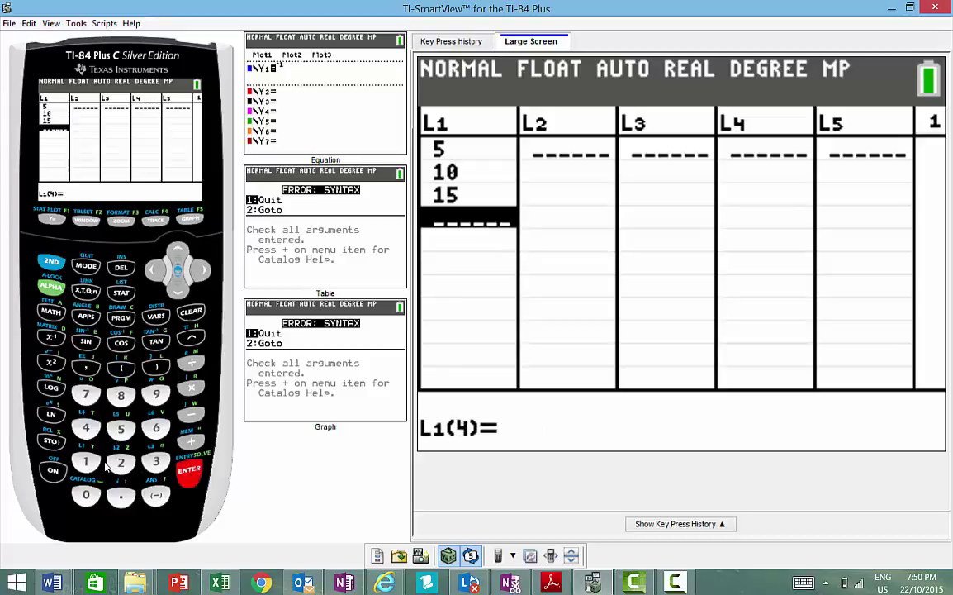
type("20")
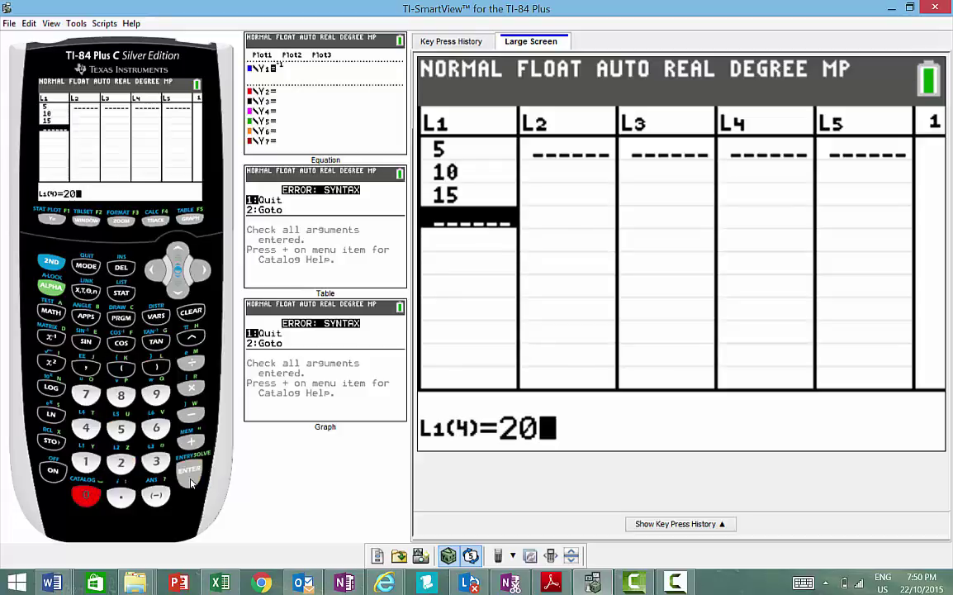
key("Return")
Step: Add distances 25, 30 and 35 to L1 rows 5–7
left_click(121, 463)
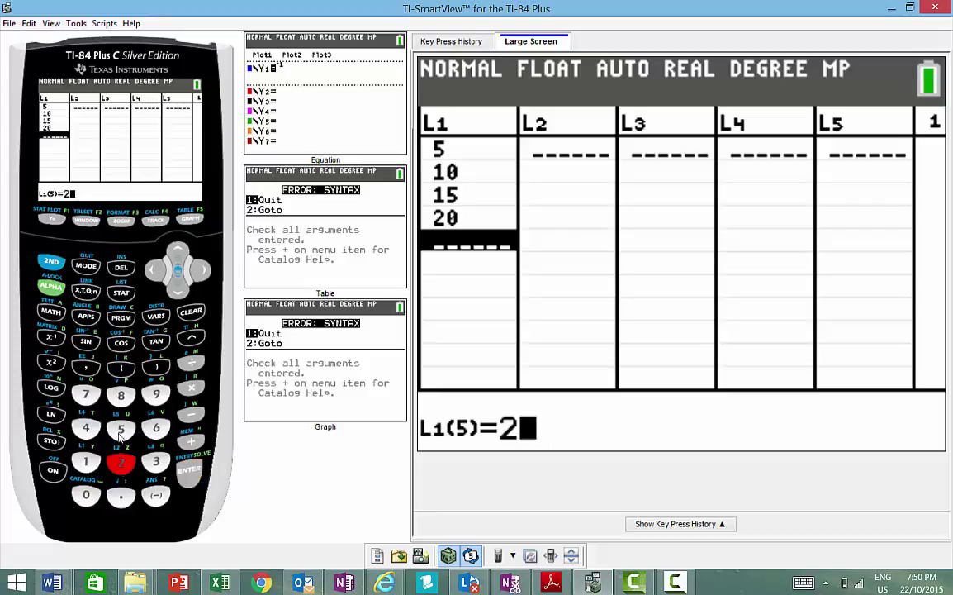
left_click(124, 430)
left_click(186, 468)
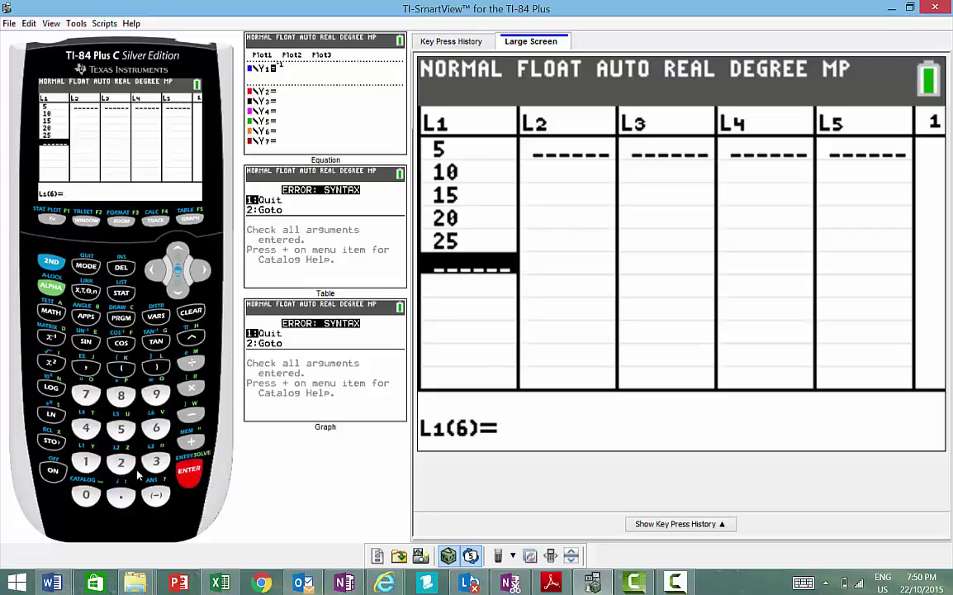
left_click(159, 462)
left_click(86, 495)
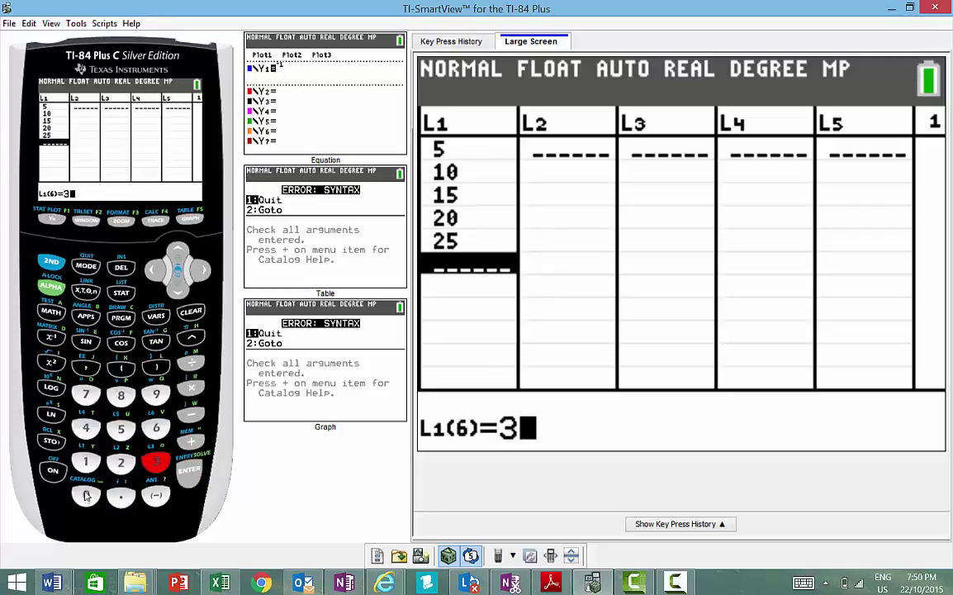
left_click(187, 471)
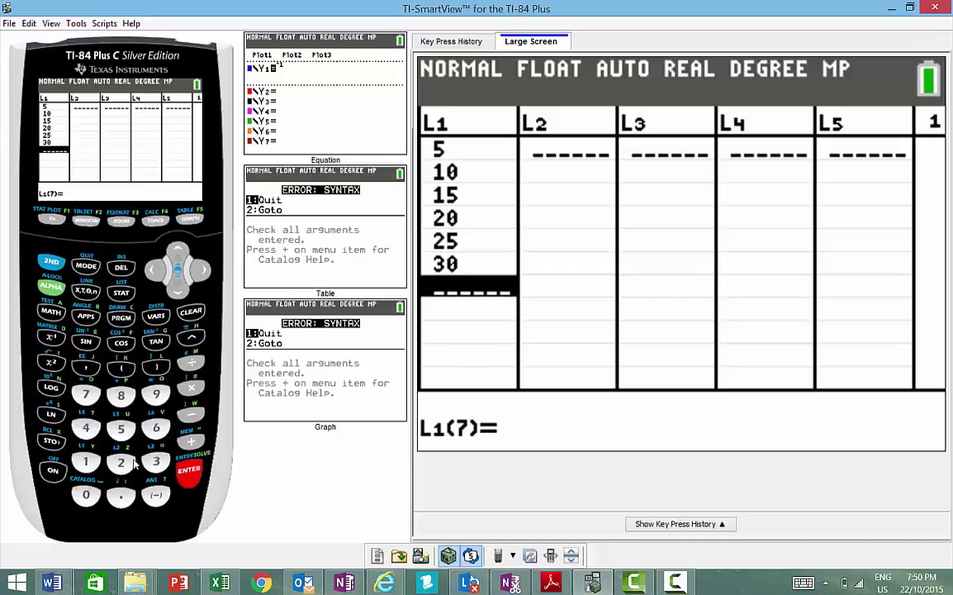
left_click(157, 462)
left_click(121, 428)
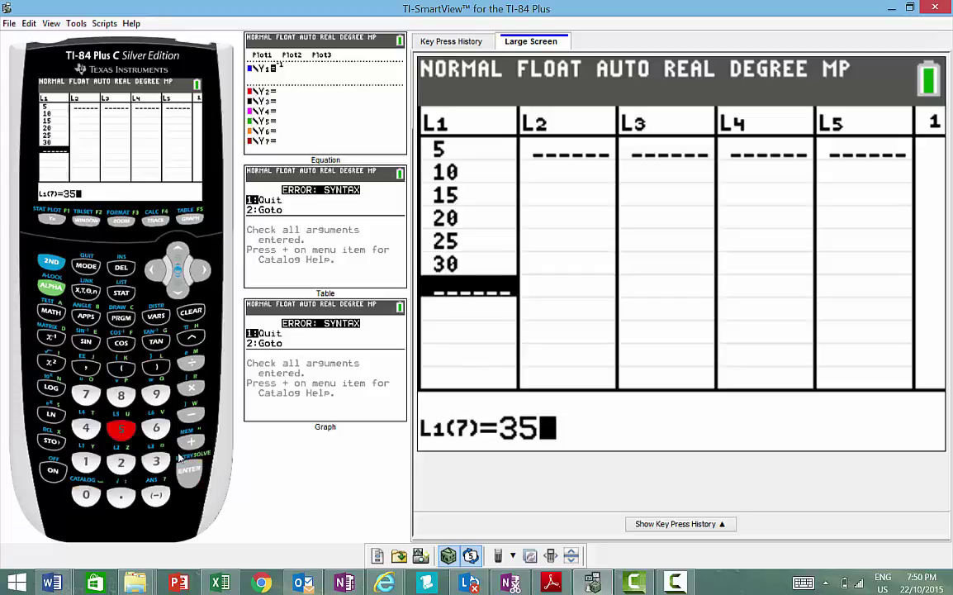
left_click(190, 479)
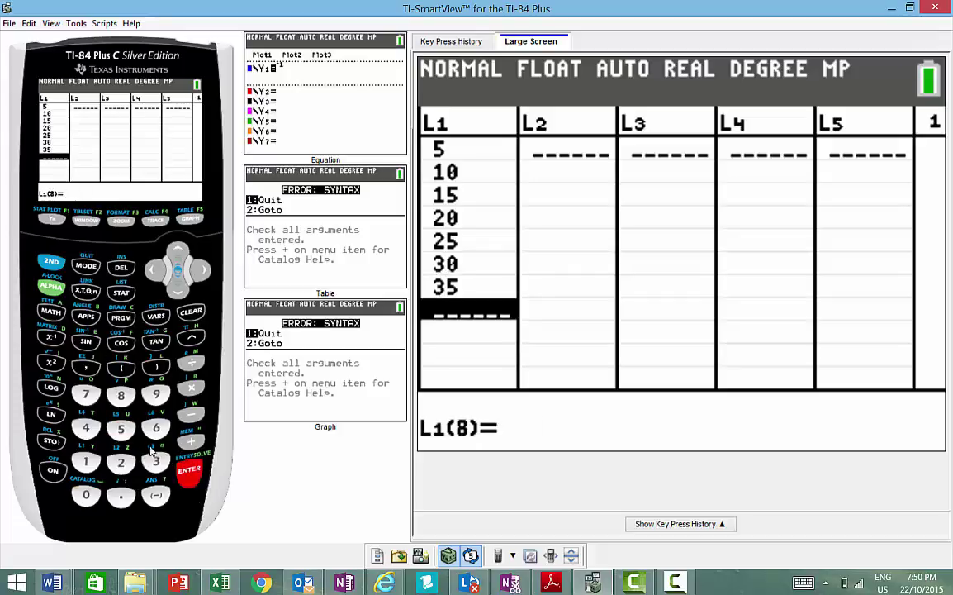
Step: Add distances 40, 45 and 50 to L1 rows 8–10
left_click(86, 428)
left_click(86, 494)
left_click(189, 470)
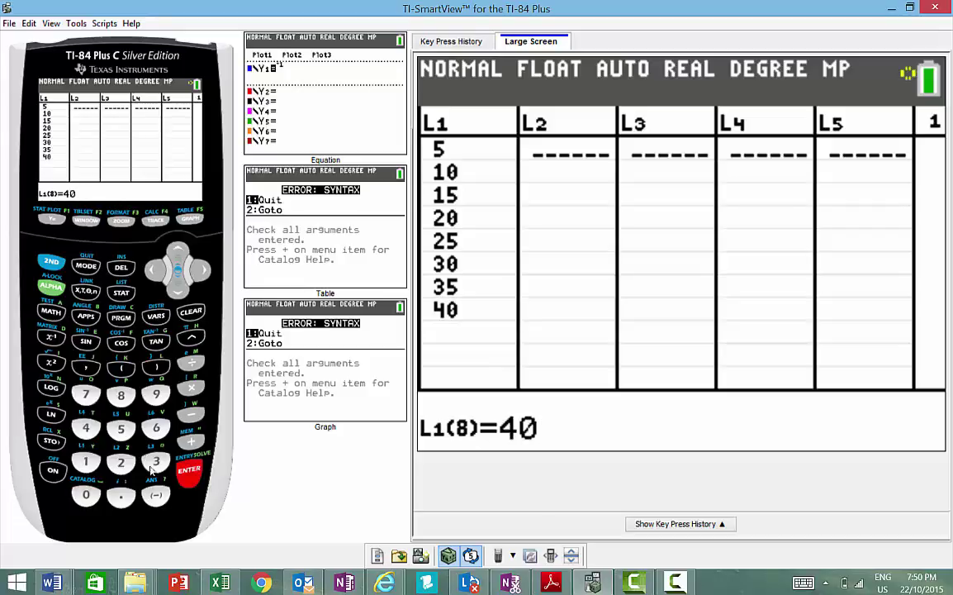
left_click(86, 428)
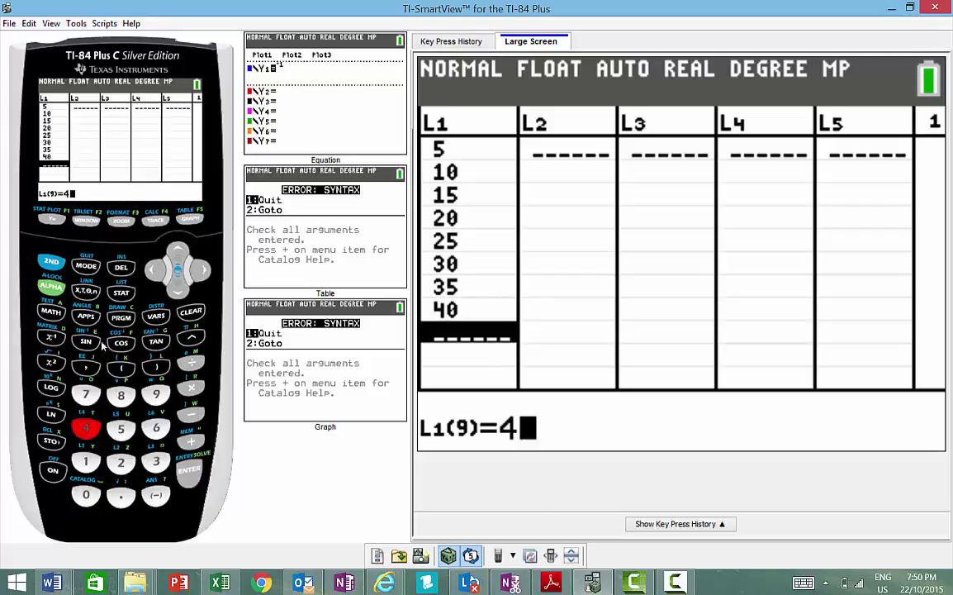
type("5")
key("Return")
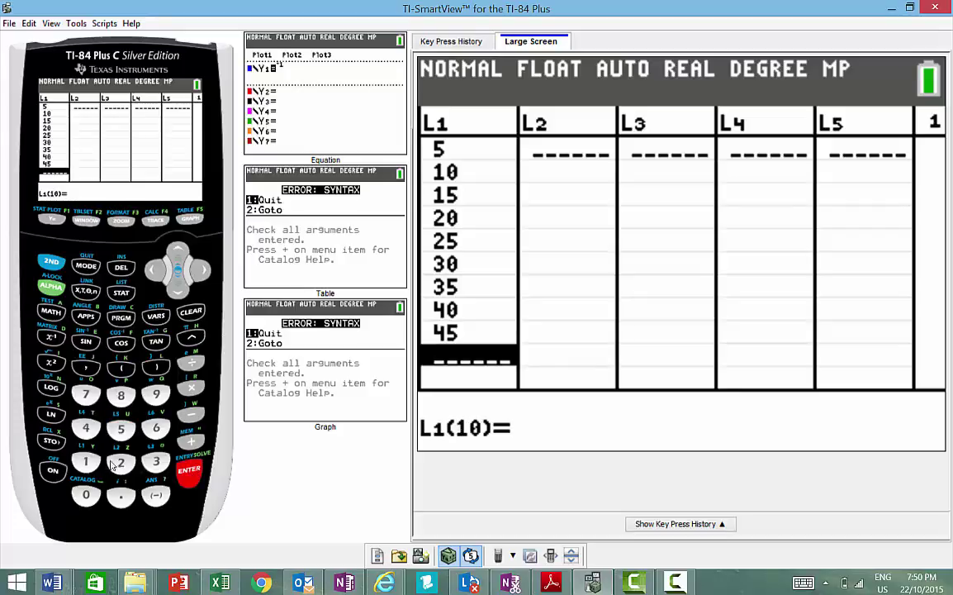
type("50")
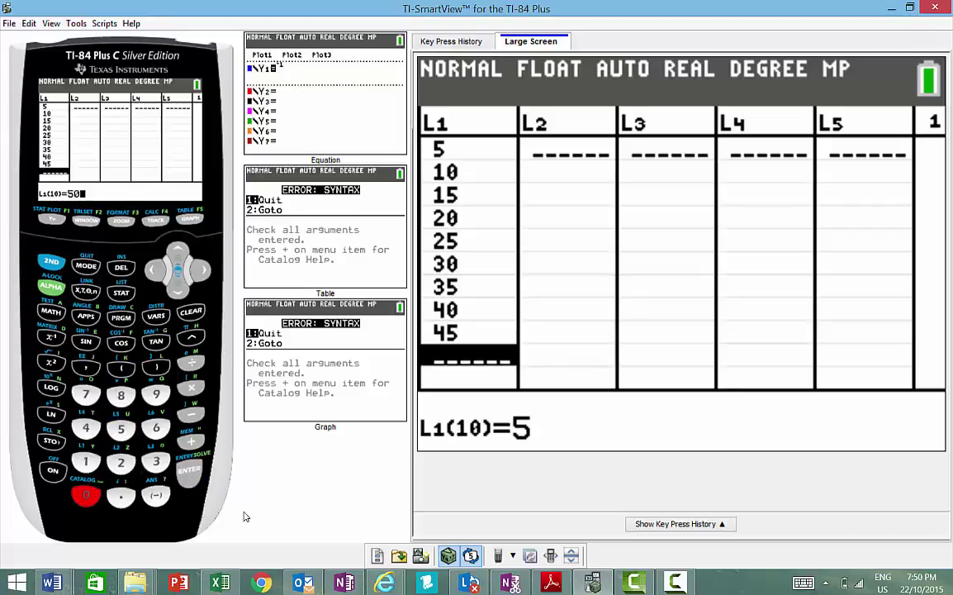
left_click(187, 473)
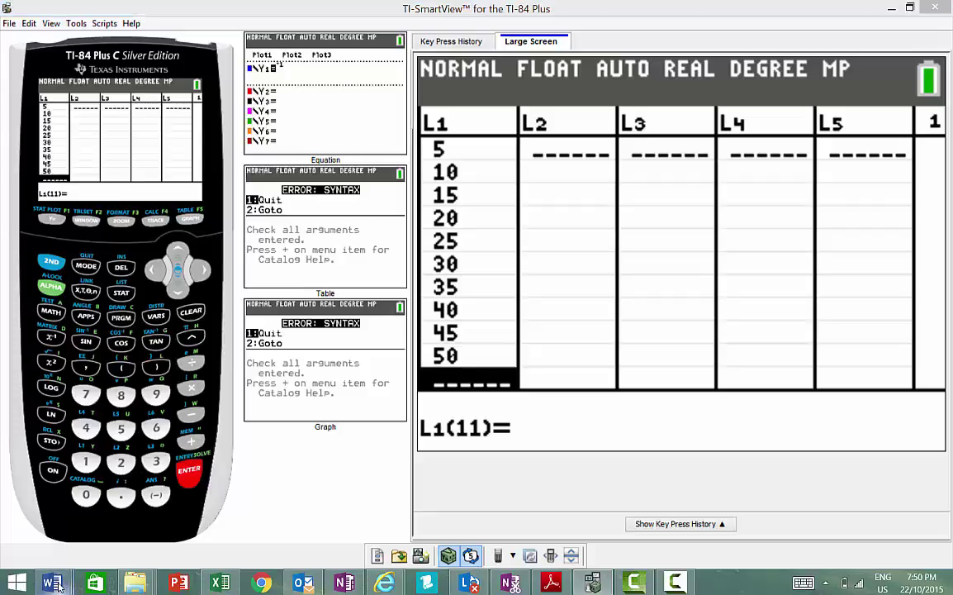
Step: In Word, scroll up to read step 5 on calculating β − α above the table
mouse_move(51, 582)
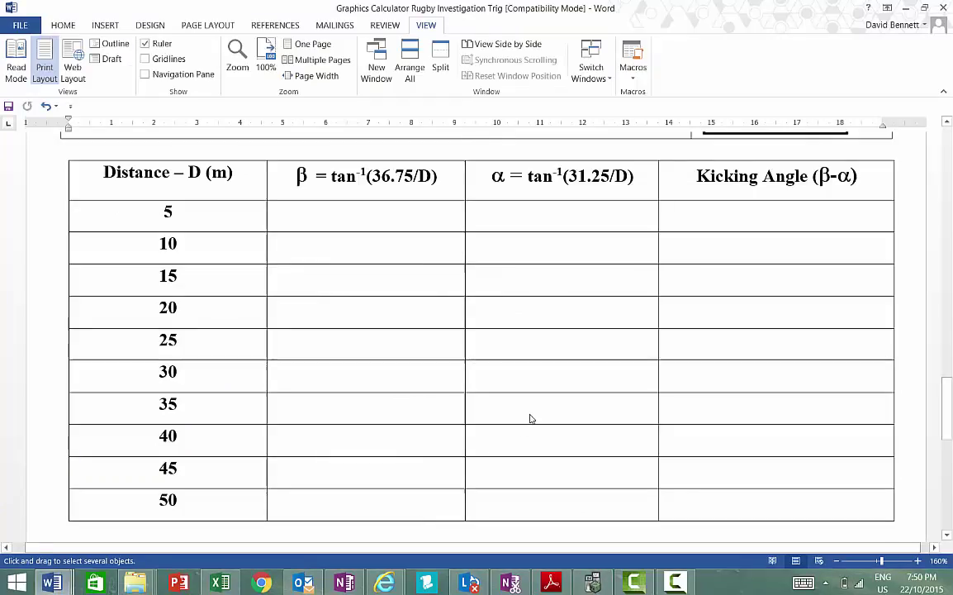
scroll(512, 401, "up", 1)
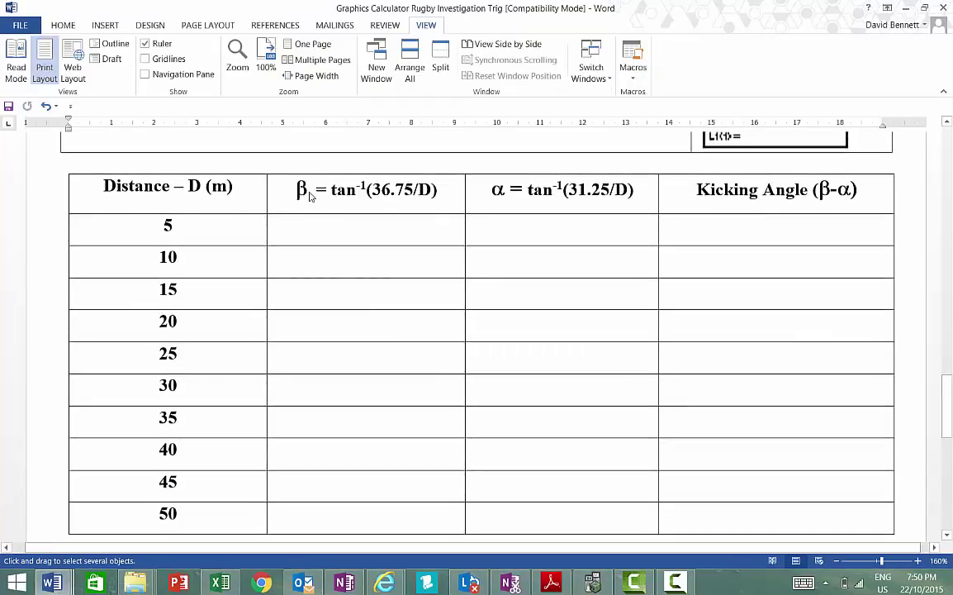
scroll(330, 204, "up", 2)
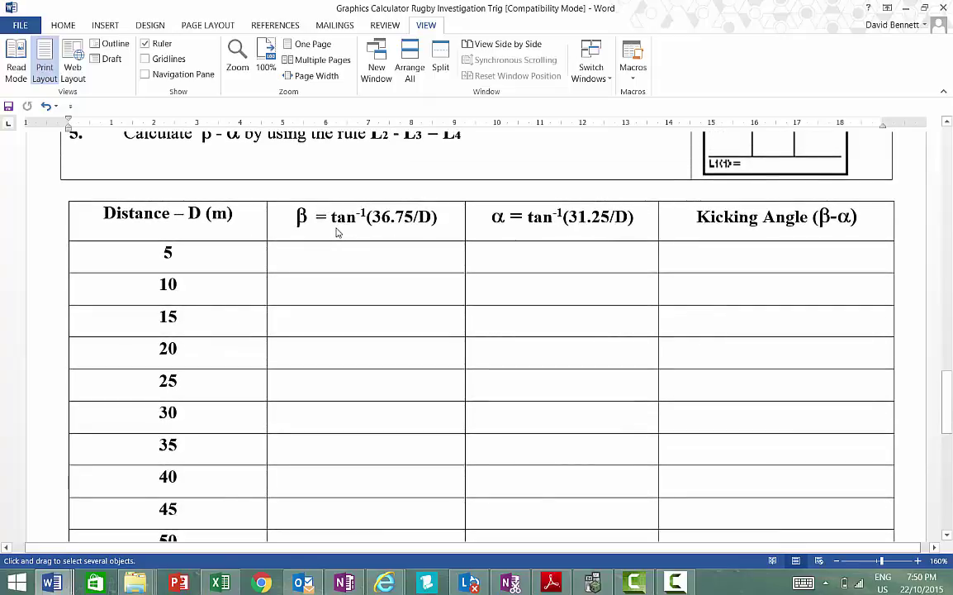
scroll(379, 232, "up", 1)
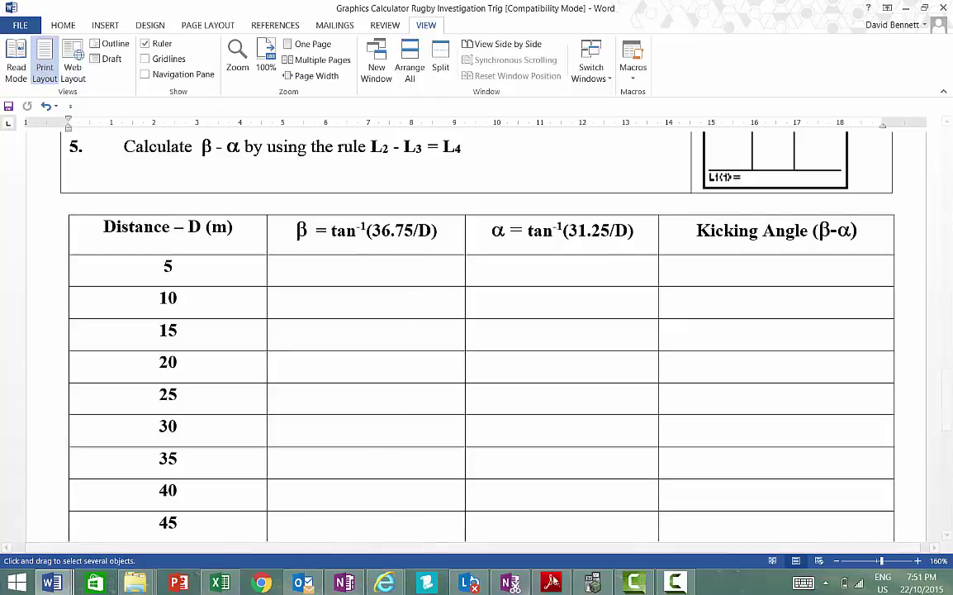
Step: Back in TI-SmartView, select the L2 list header
left_click(510, 583)
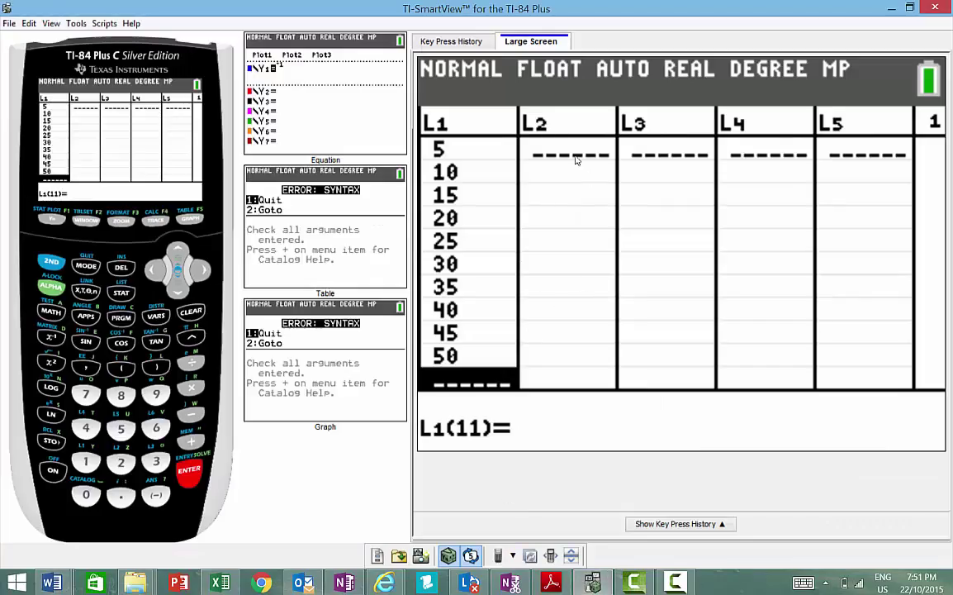
left_click(207, 273)
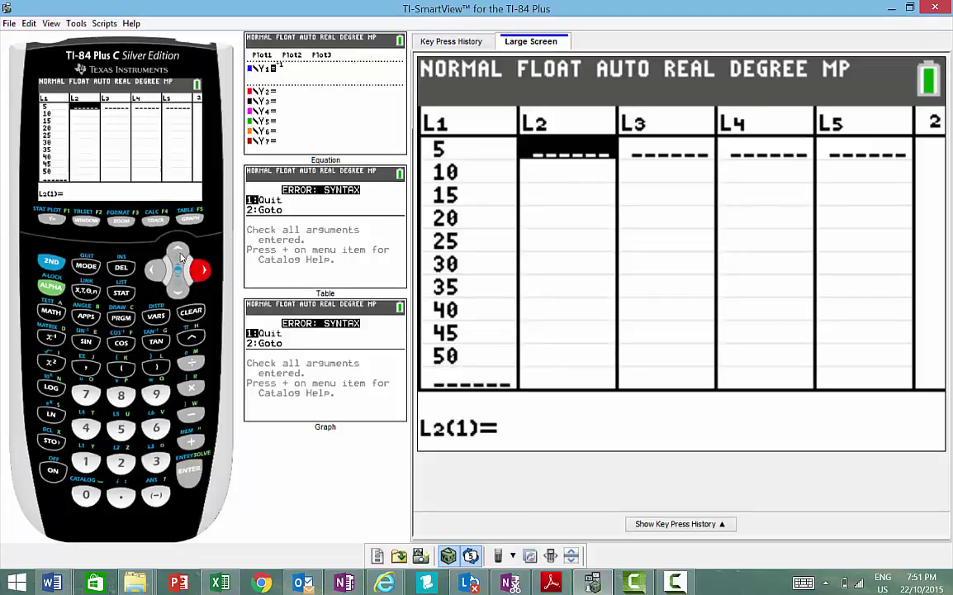
left_click(177, 253)
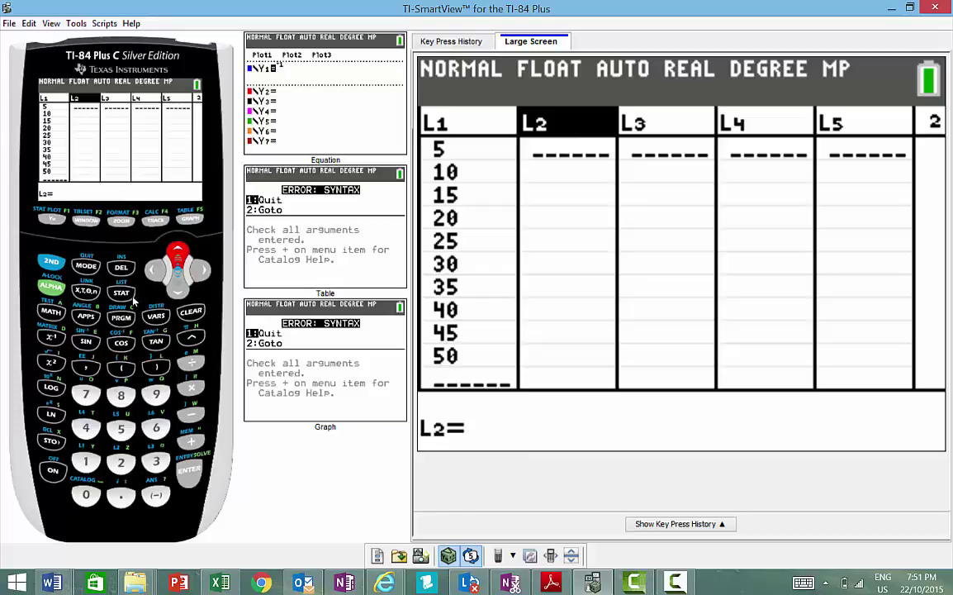
Step: Define L2 as tan⁻¹(36.75/L1), giving β angles from 82.252 down to 36.316
left_click(53, 264)
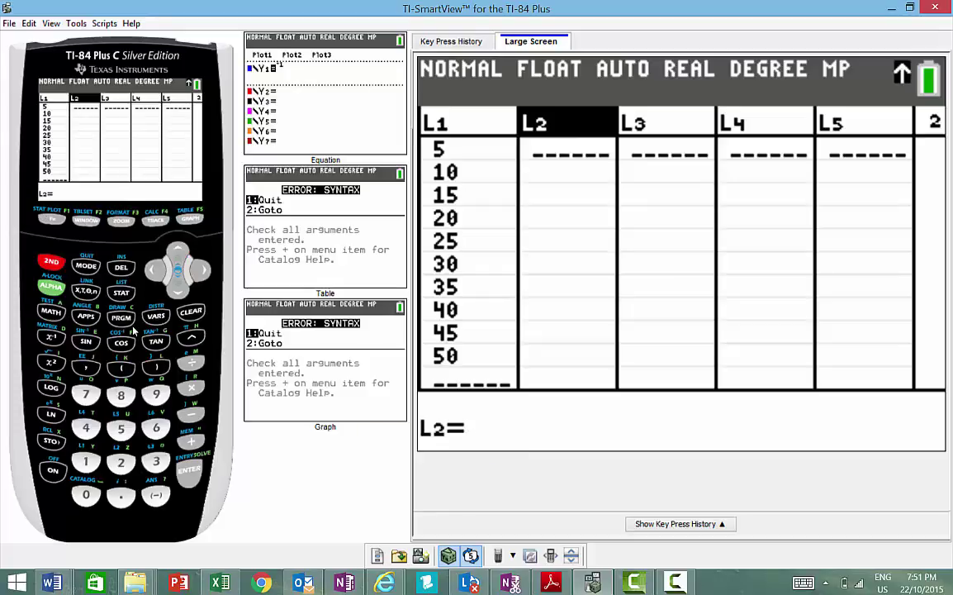
left_click(155, 342)
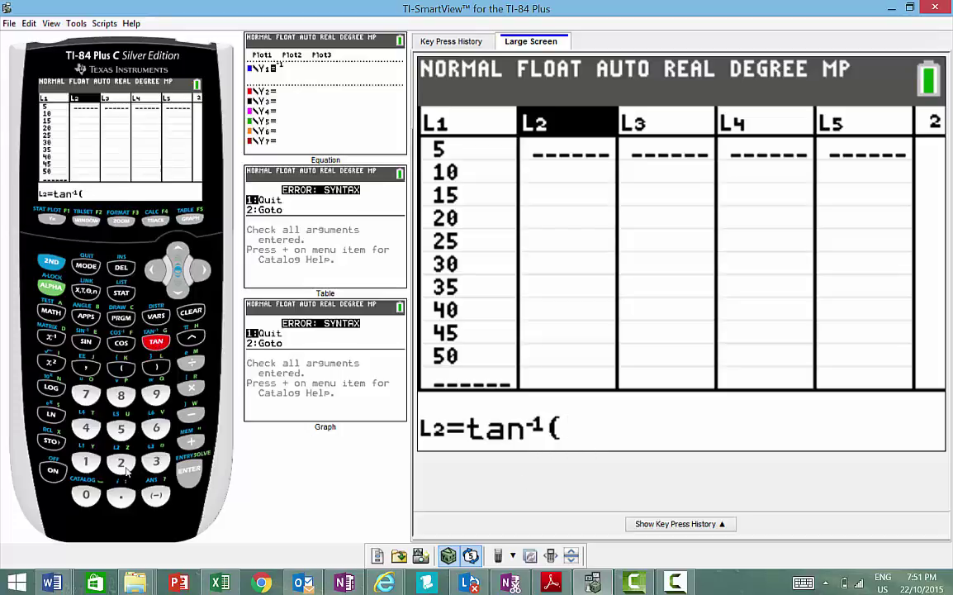
left_click(155, 463)
left_click(156, 428)
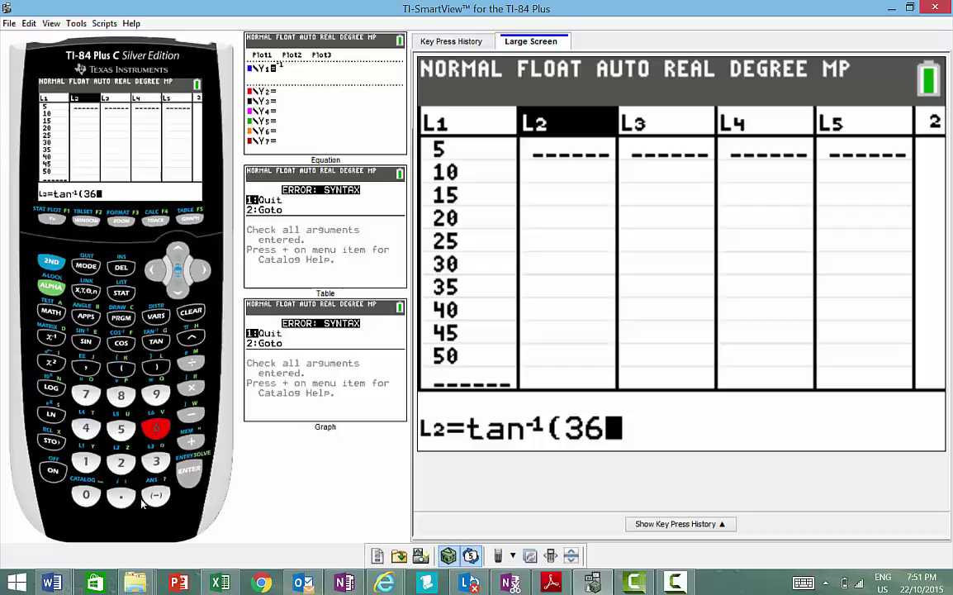
left_click(121, 496)
left_click(86, 395)
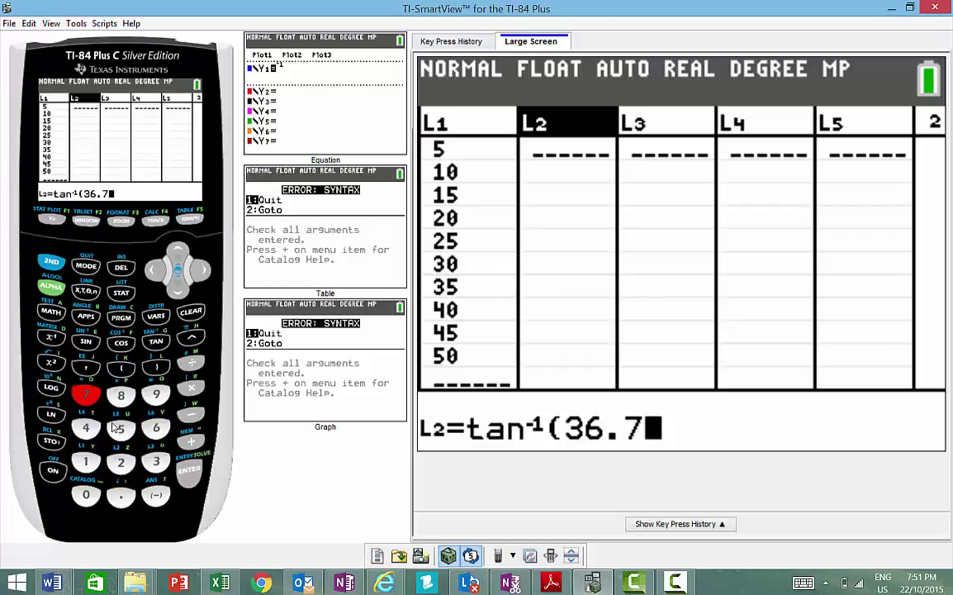
type("5")
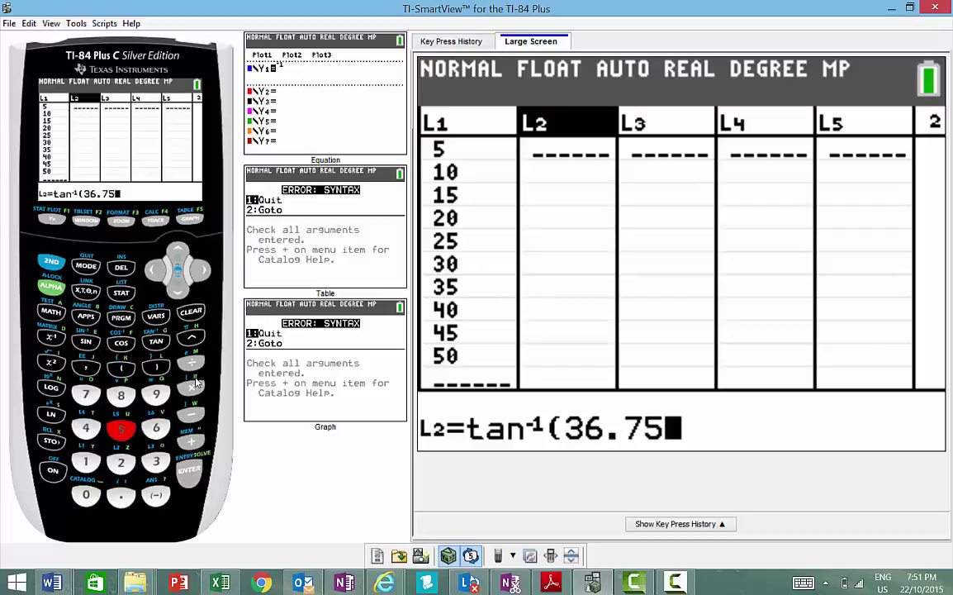
type("/")
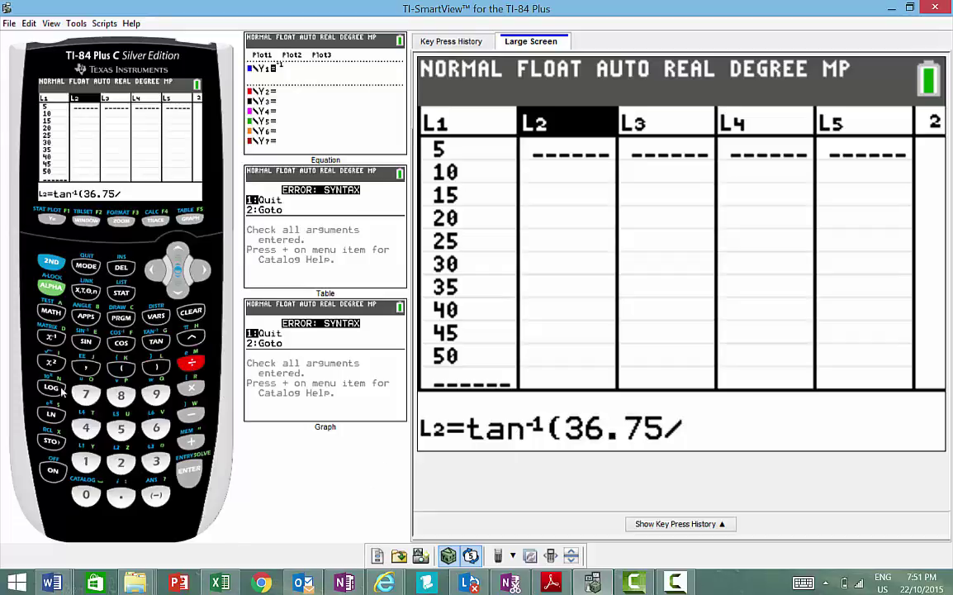
left_click(51, 260)
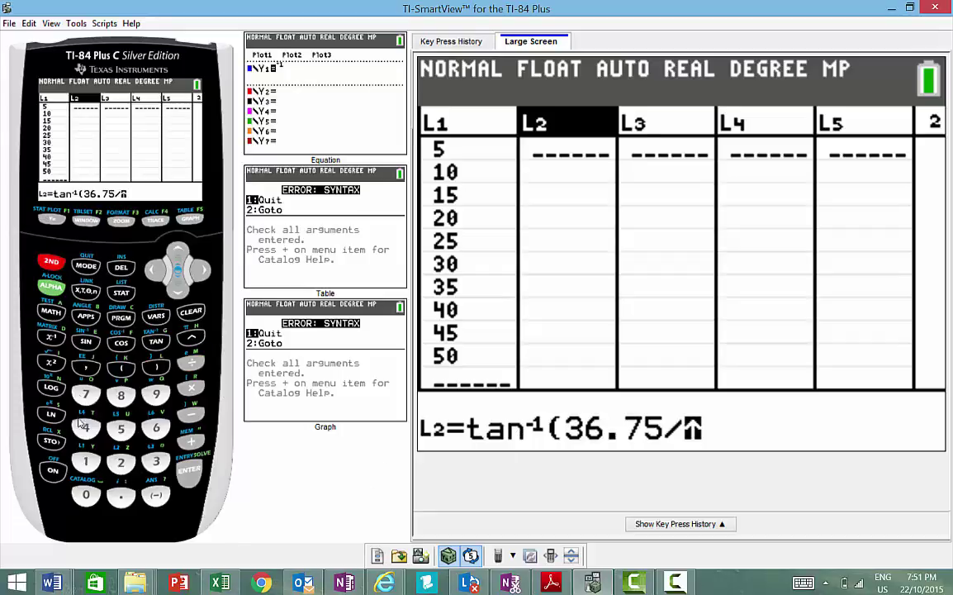
left_click(86, 464)
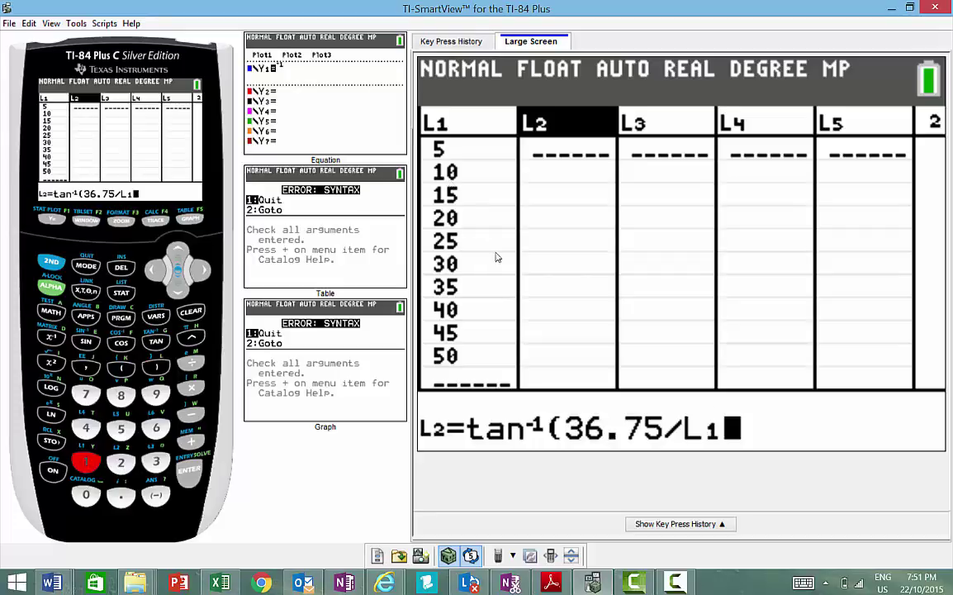
left_click(156, 367)
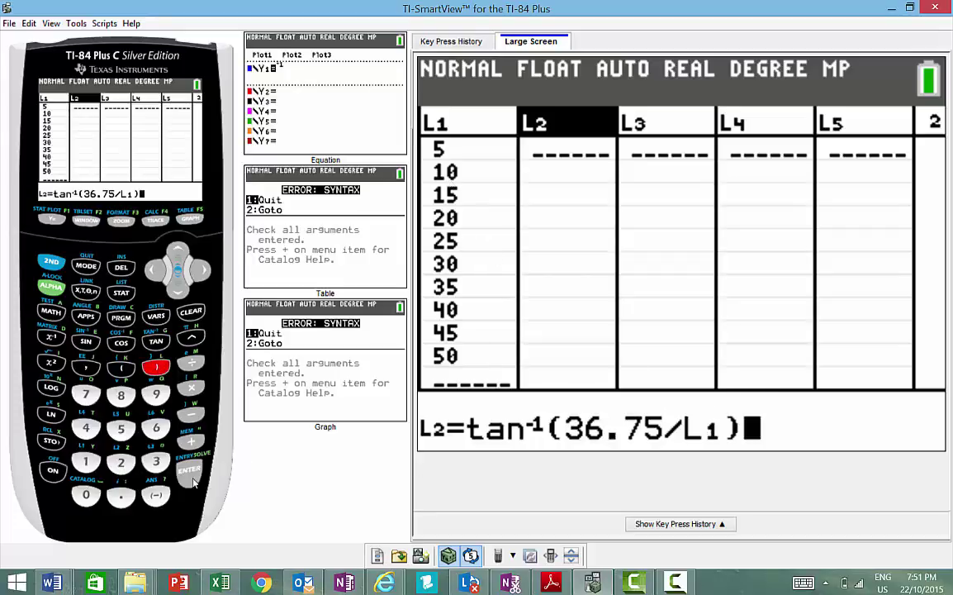
left_click(183, 473)
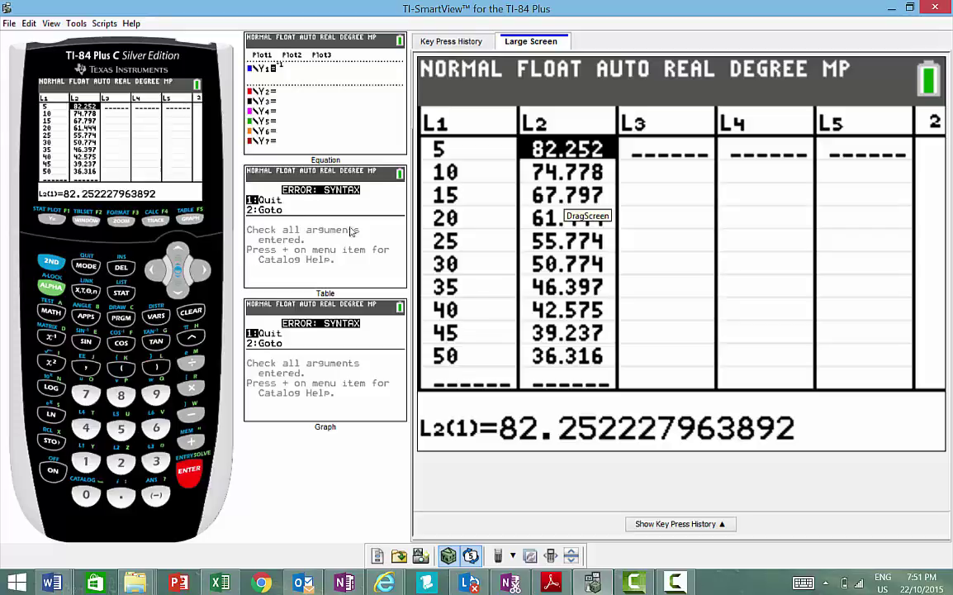
Step: Define L3 as tan⁻¹(31.25/L1), giving α angles from 80.91 down to 32.005
left_click(202, 271)
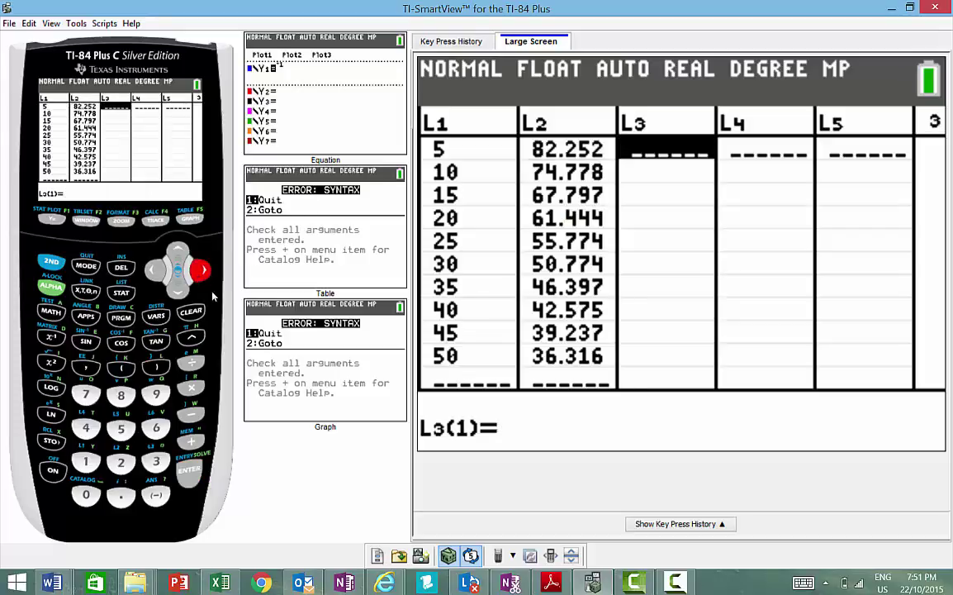
left_click(176, 251)
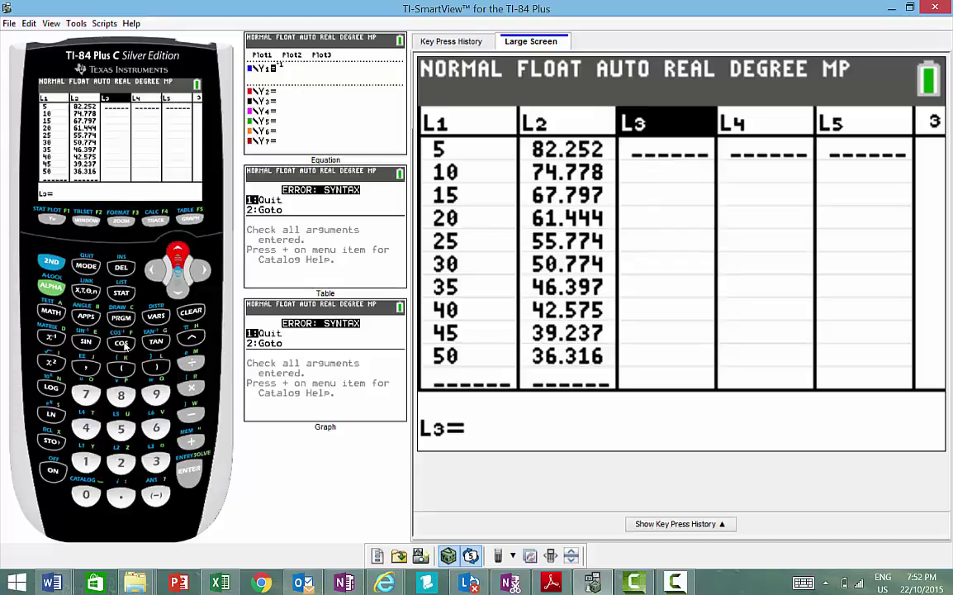
left_click(52, 263)
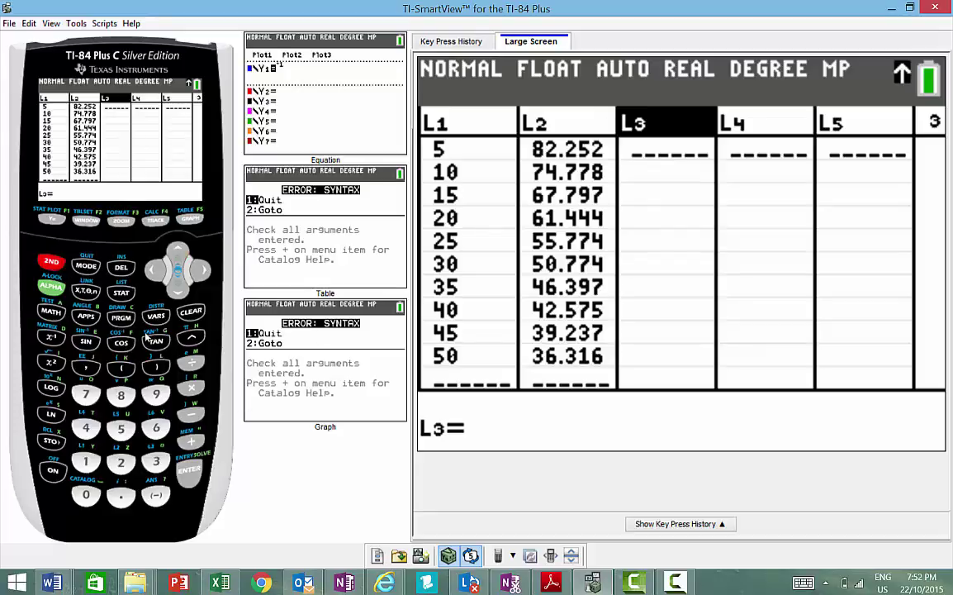
left_click(157, 344)
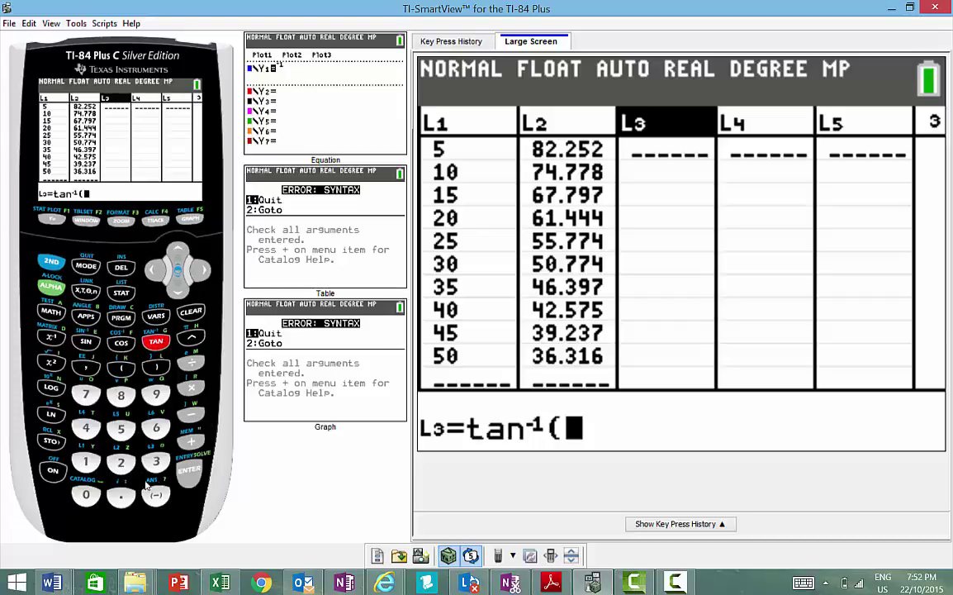
type("3")
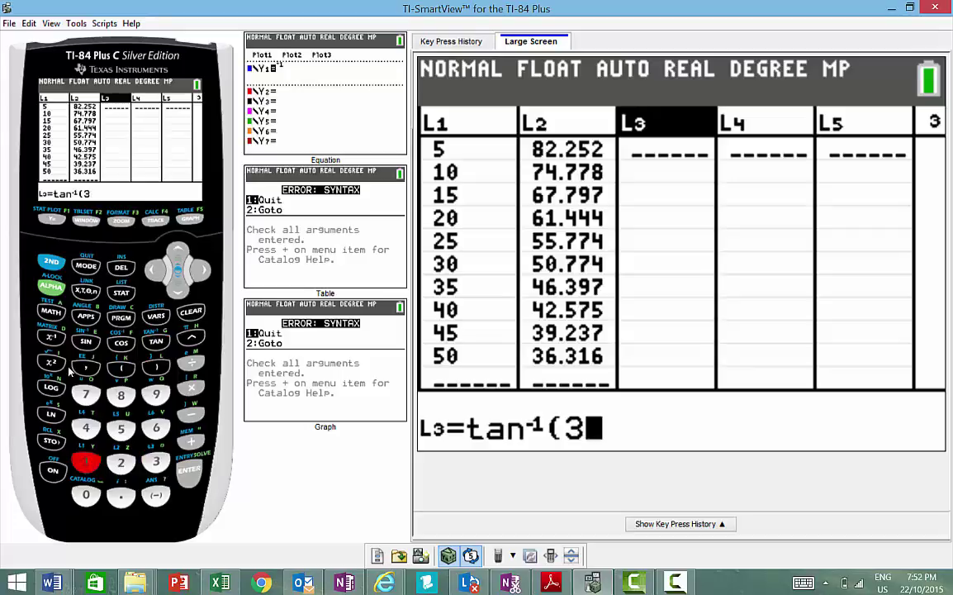
type("1.2")
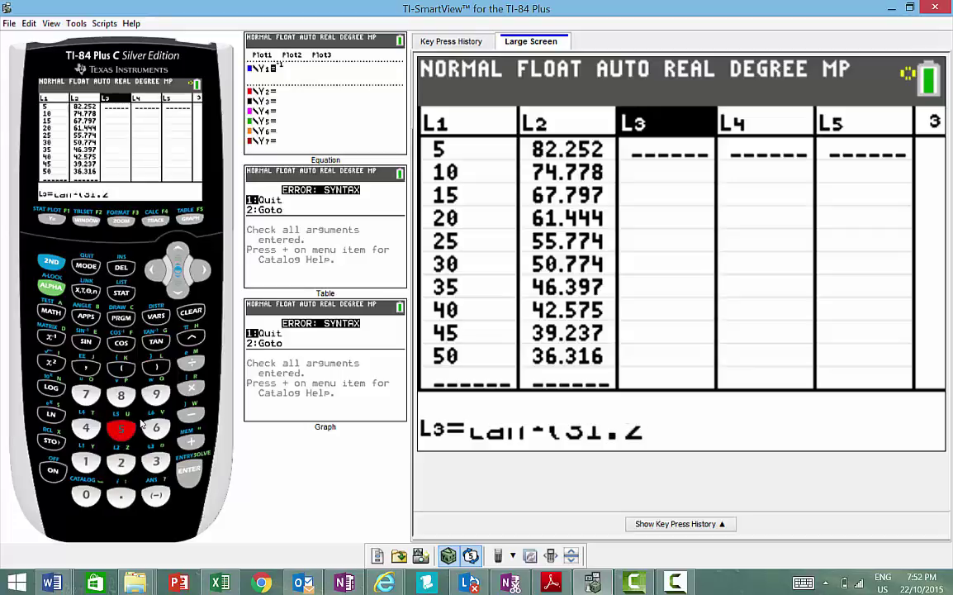
type("5/")
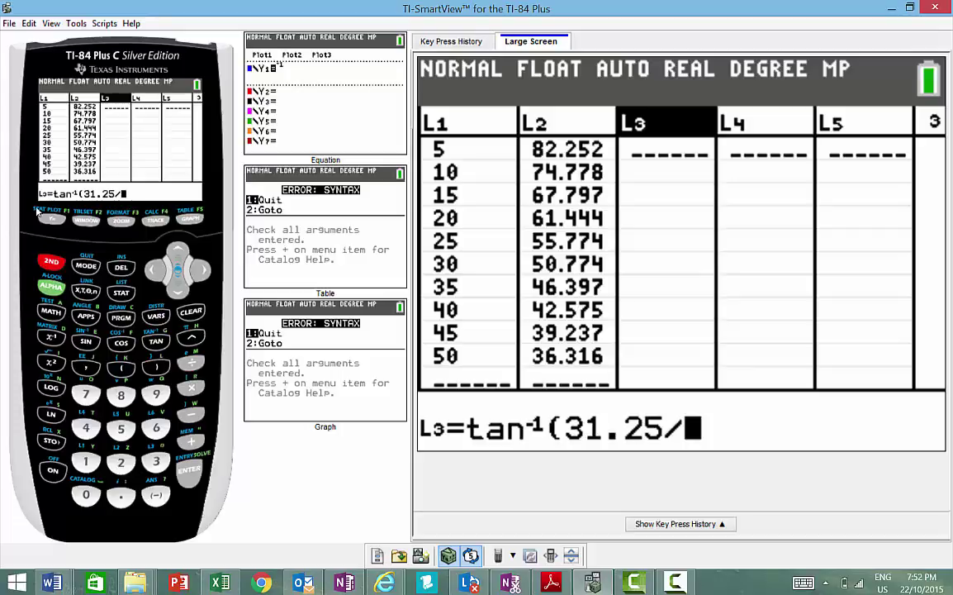
key("shift")
left_click(86, 461)
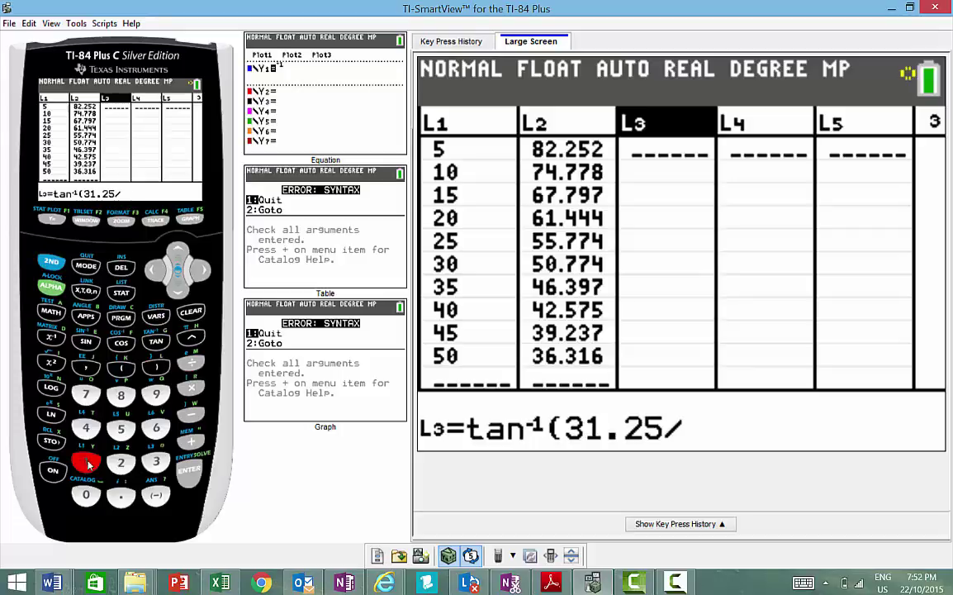
left_click(155, 368)
left_click(190, 471)
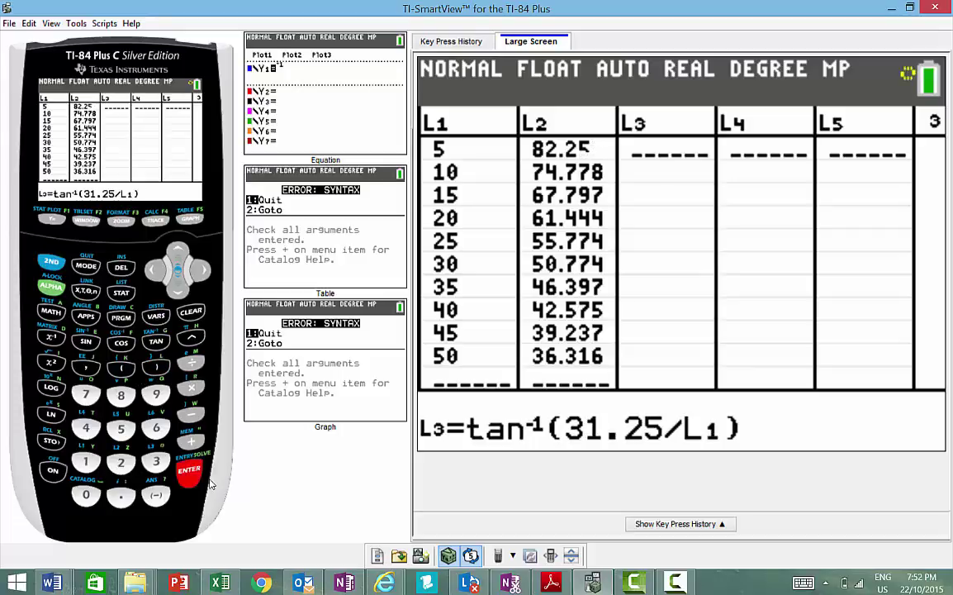
key("Down")
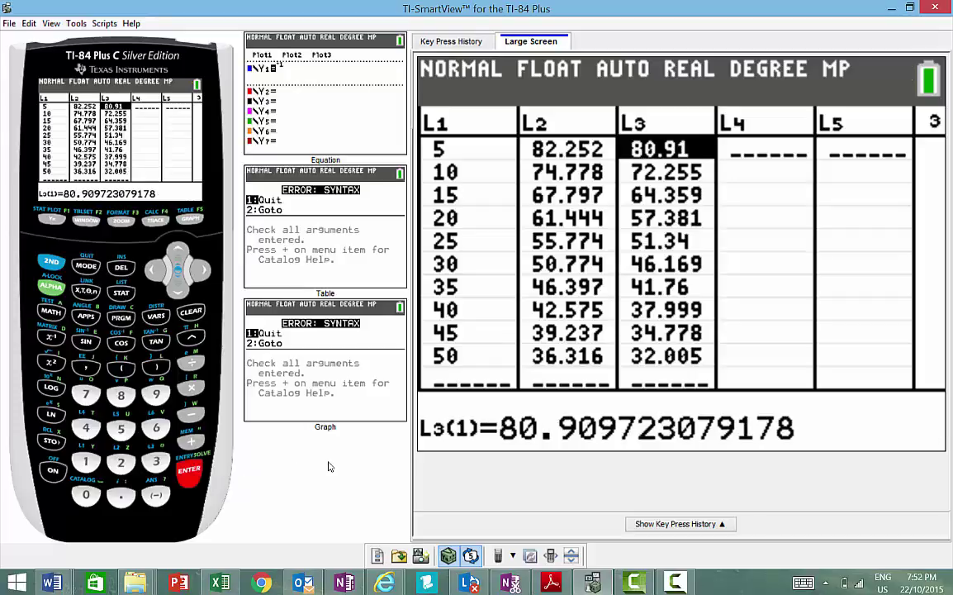
Step: Define L4 as L2−L3, giving kicking angles from 1.3425 that peak at 4.6369 at 35
left_click(204, 271)
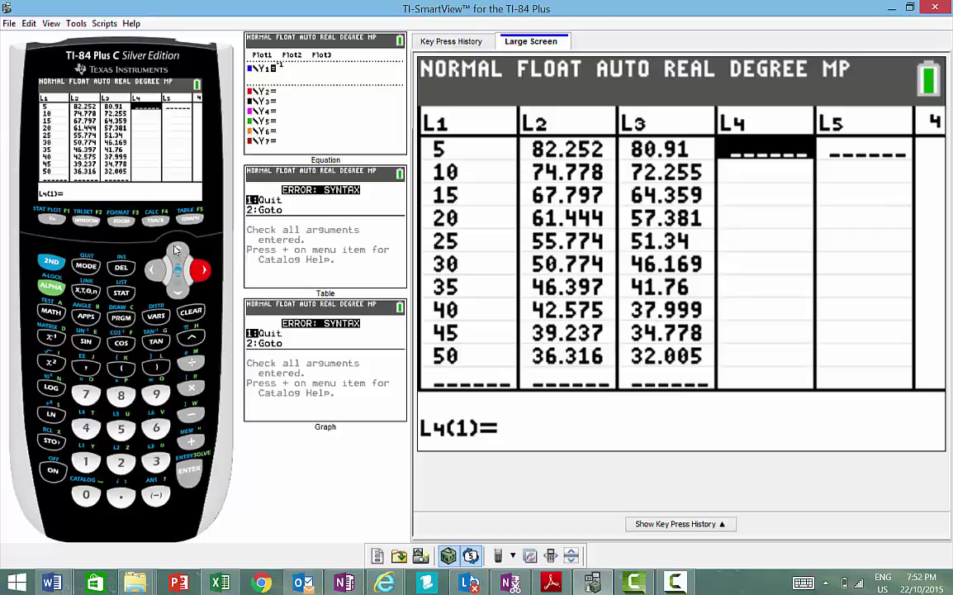
left_click(176, 251)
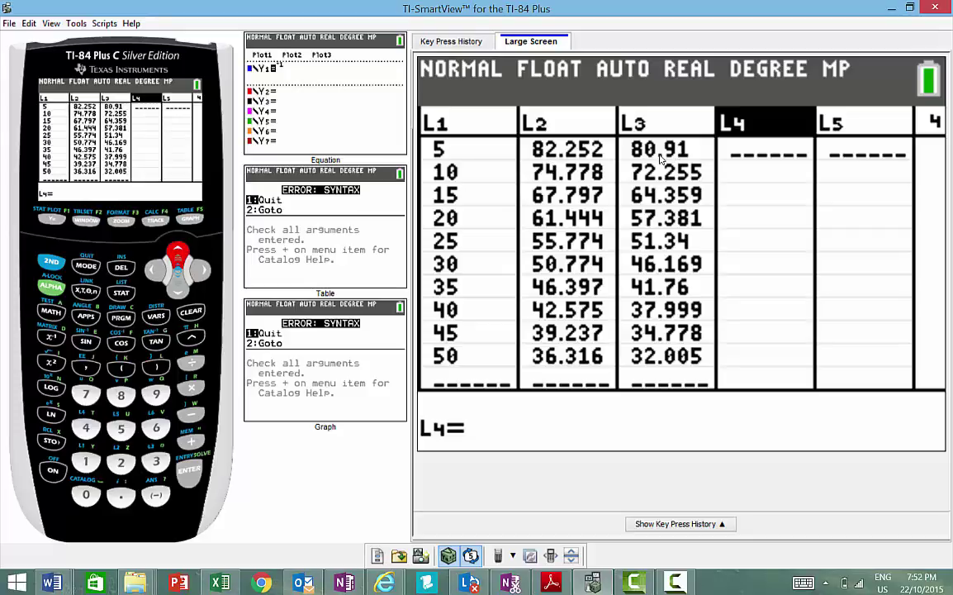
left_click(54, 288)
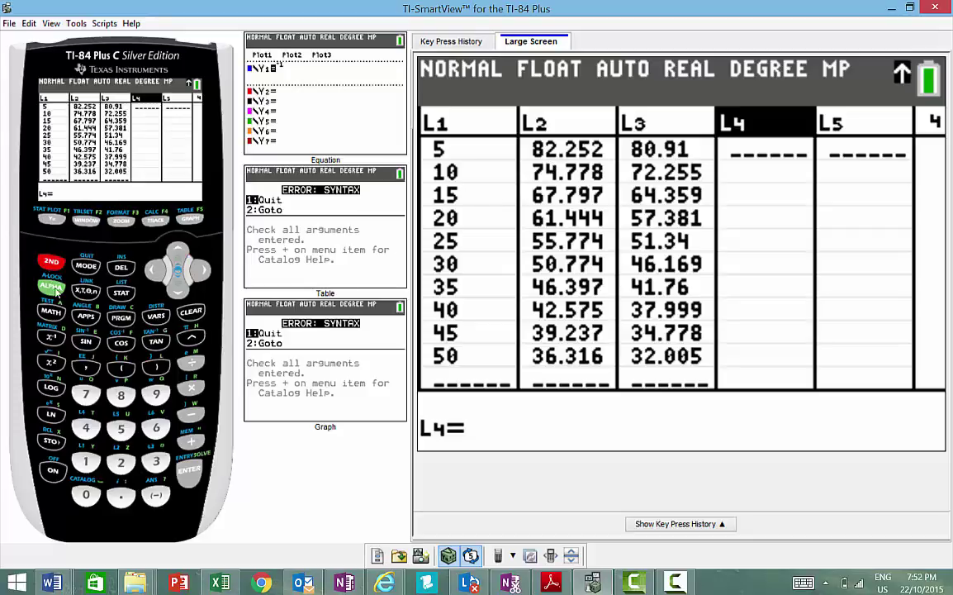
left_click(121, 465)
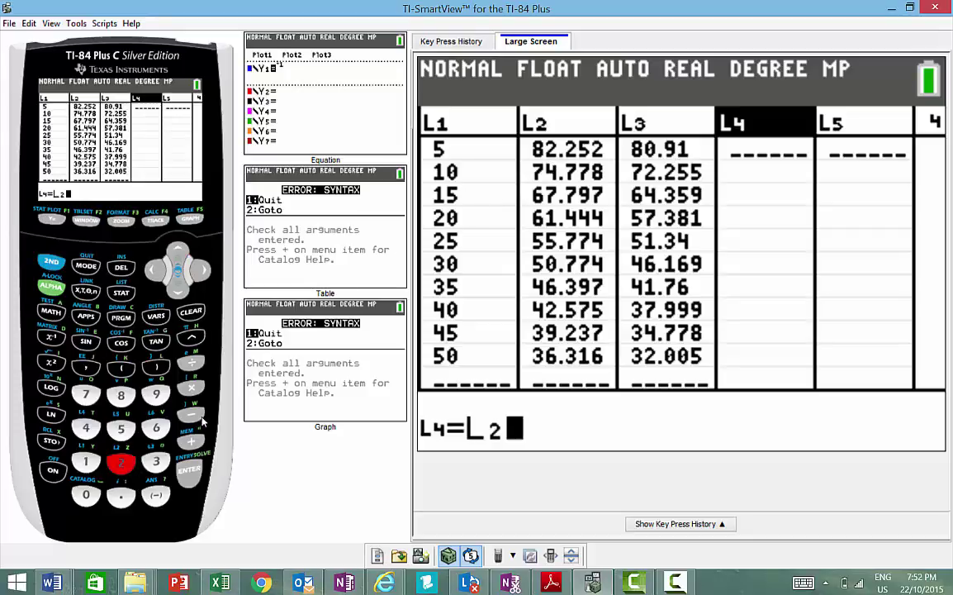
left_click(192, 414)
left_click(51, 261)
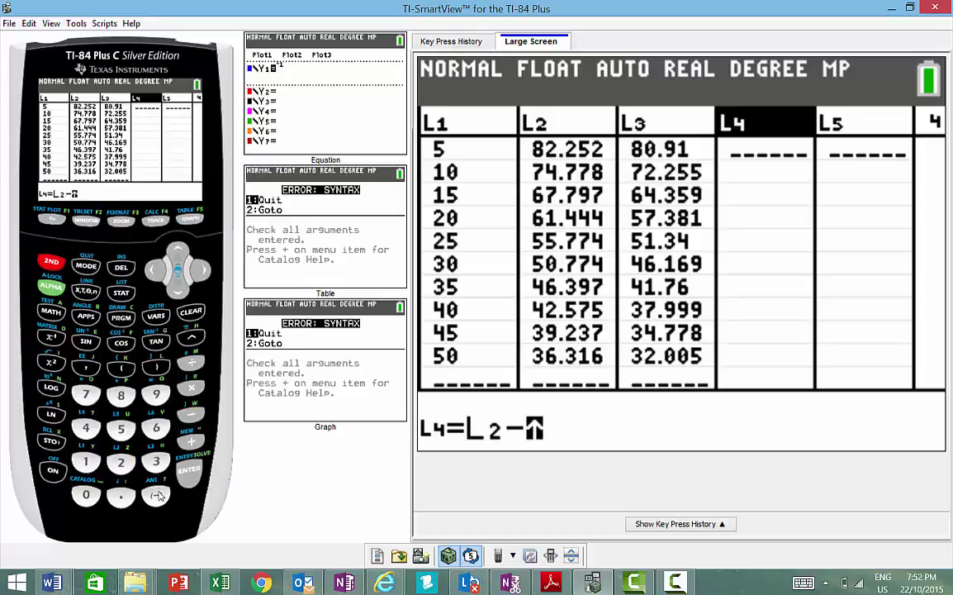
left_click(156, 461)
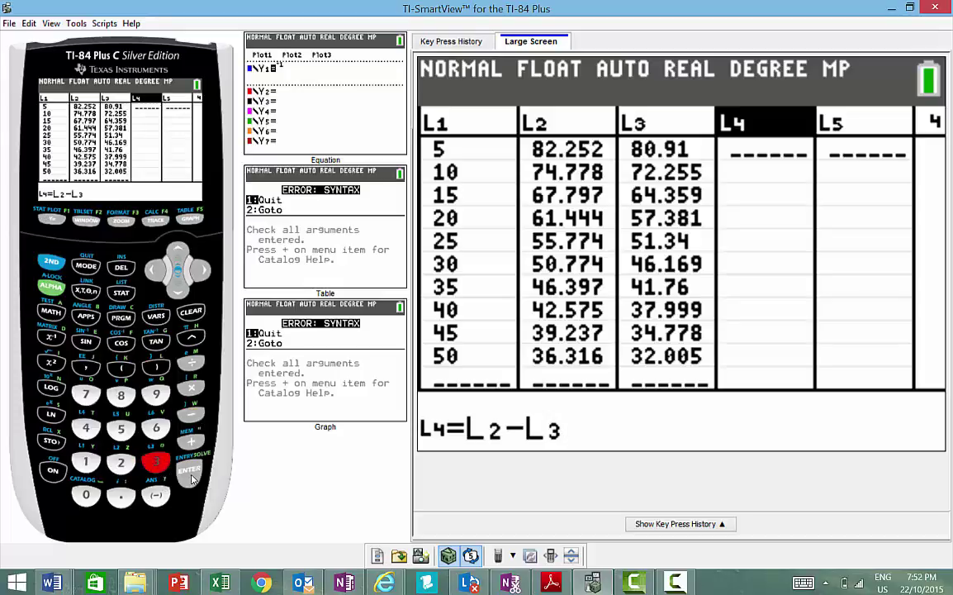
left_click(191, 475)
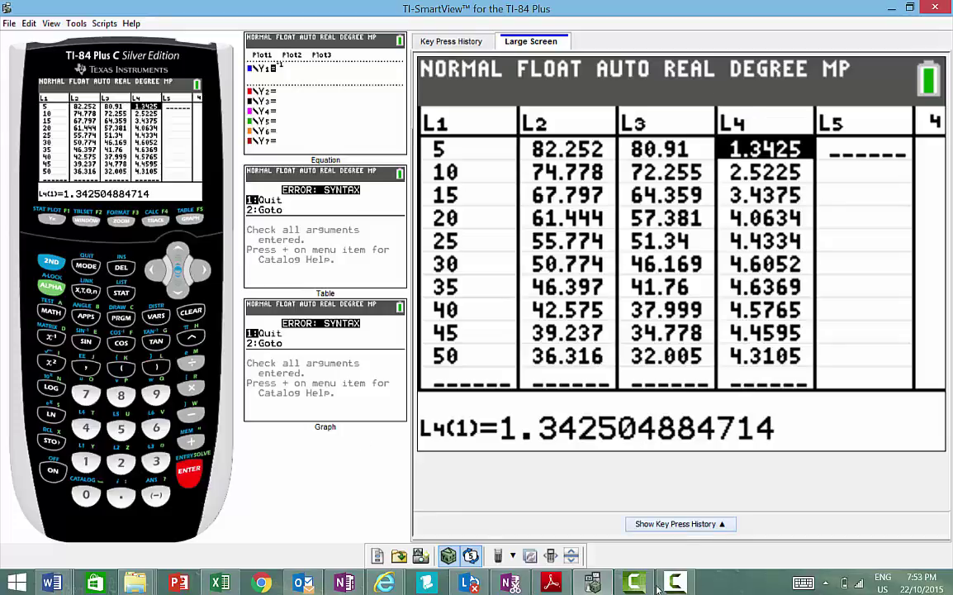
mouse_move(672, 589)
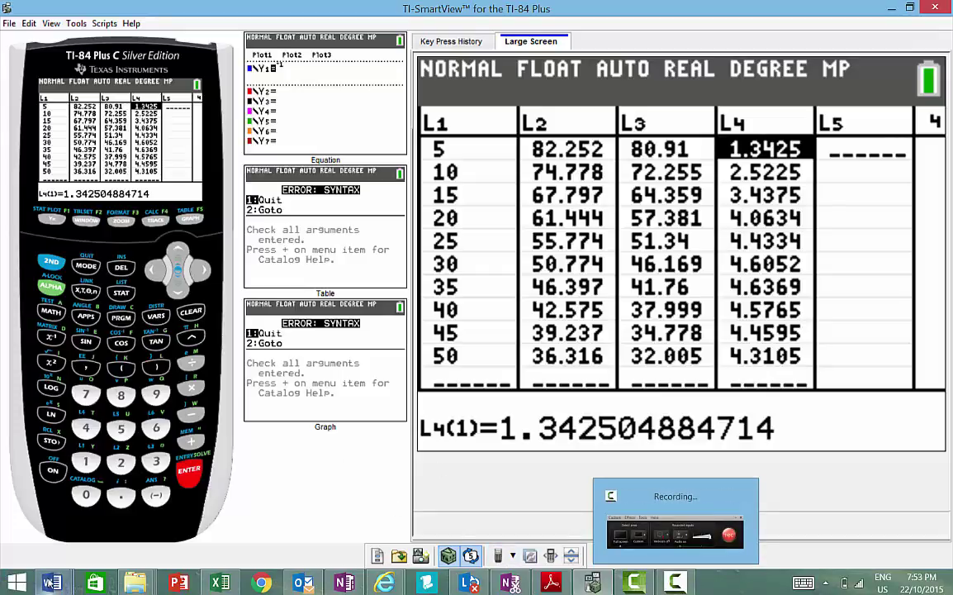
mouse_move(52, 585)
left_click(376, 483)
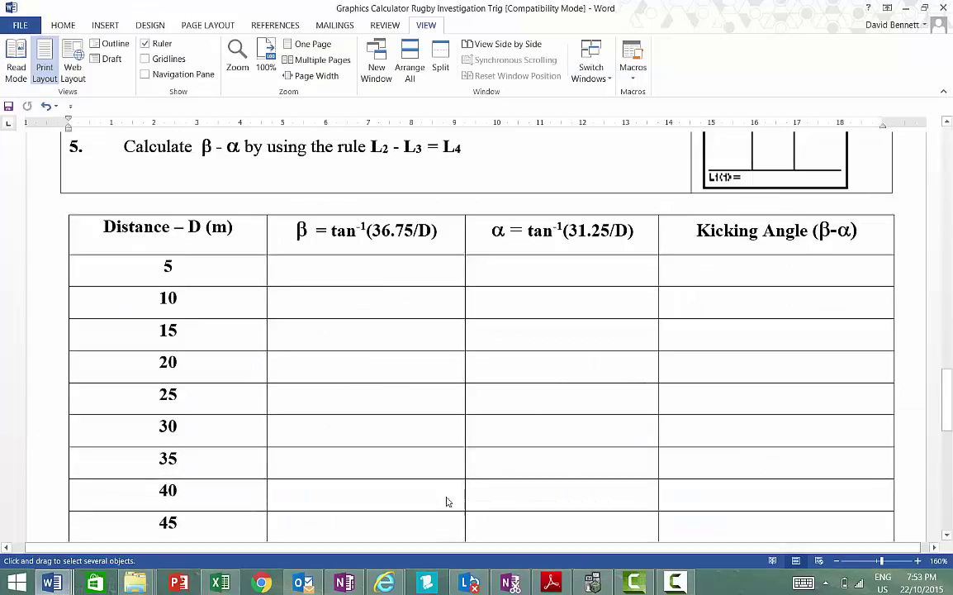
scroll(466, 483, "up", 5)
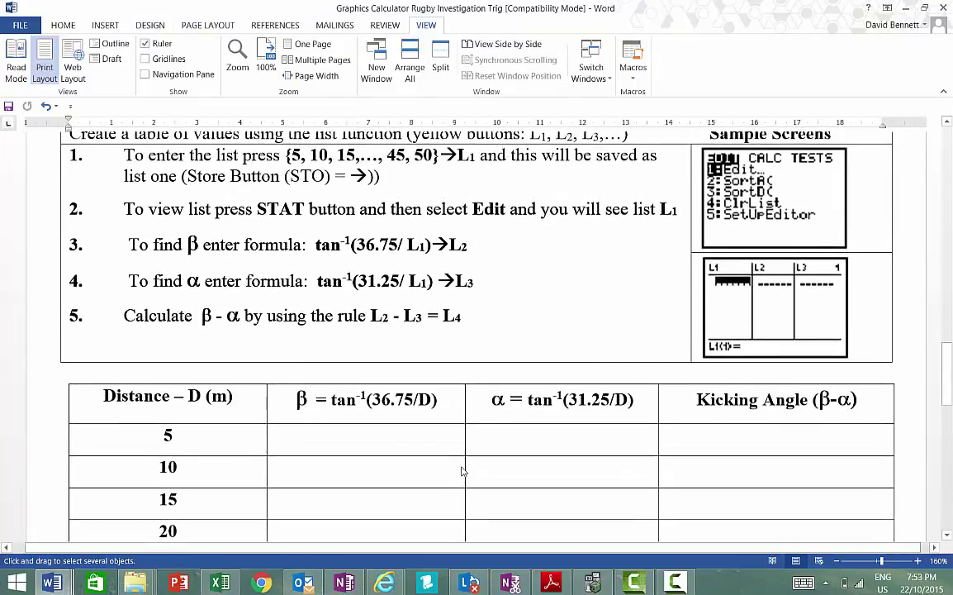
scroll(462, 471, "up", 6)
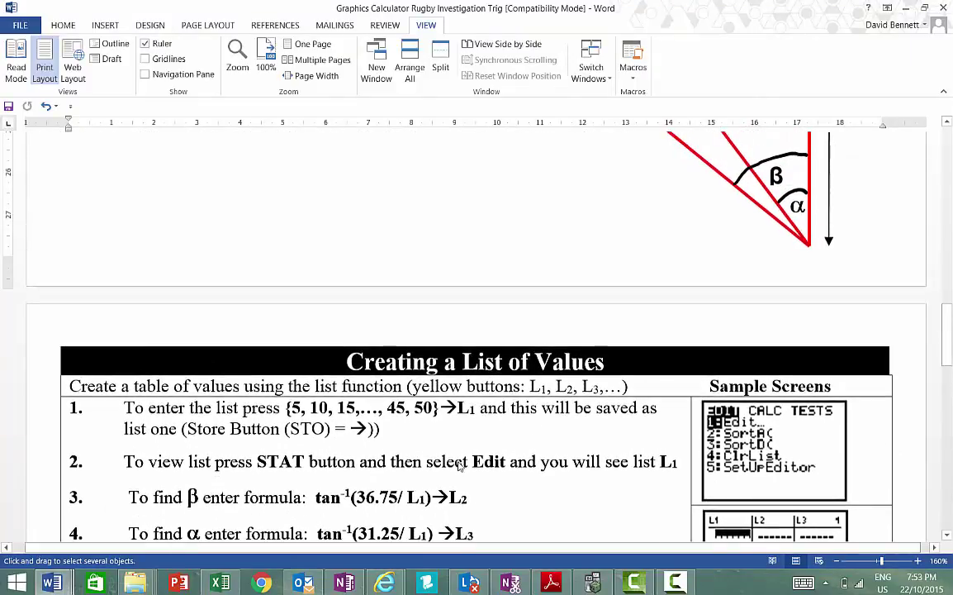
scroll(456, 465, "up", 5)
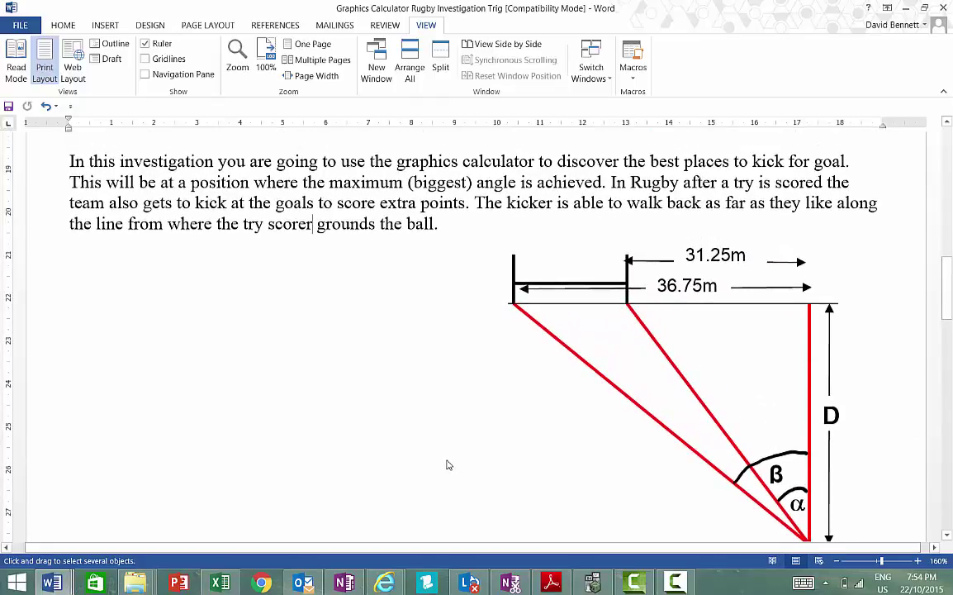
scroll(447, 462, "down", 1)
scroll(444, 459, "down", 8)
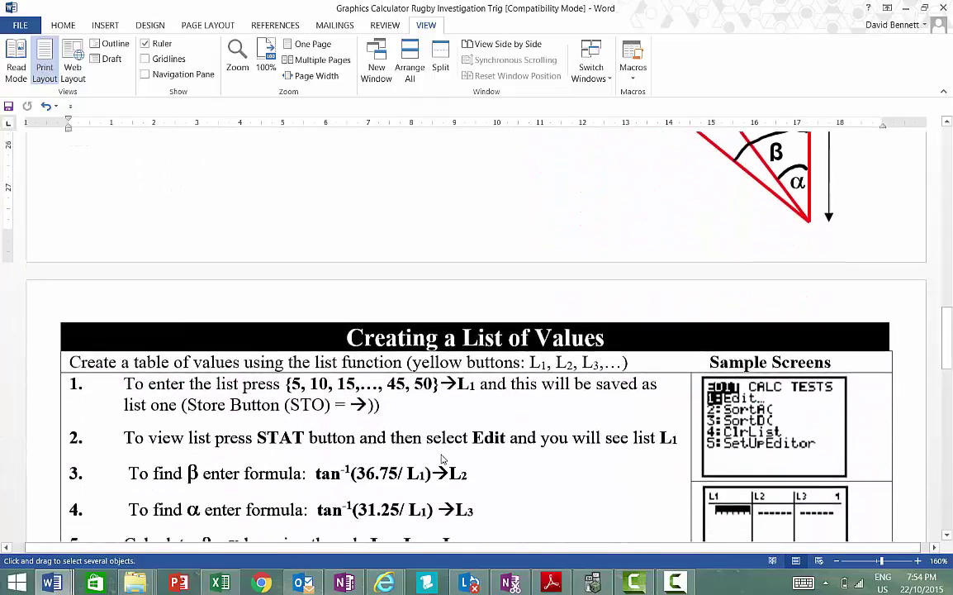
scroll(442, 456, "down", 6)
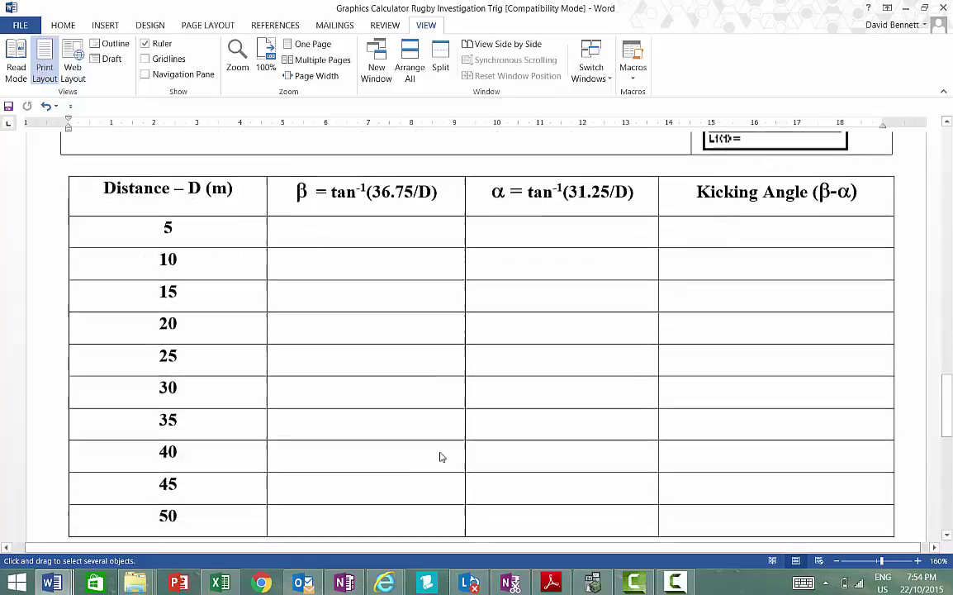
scroll(442, 459, "down", 2)
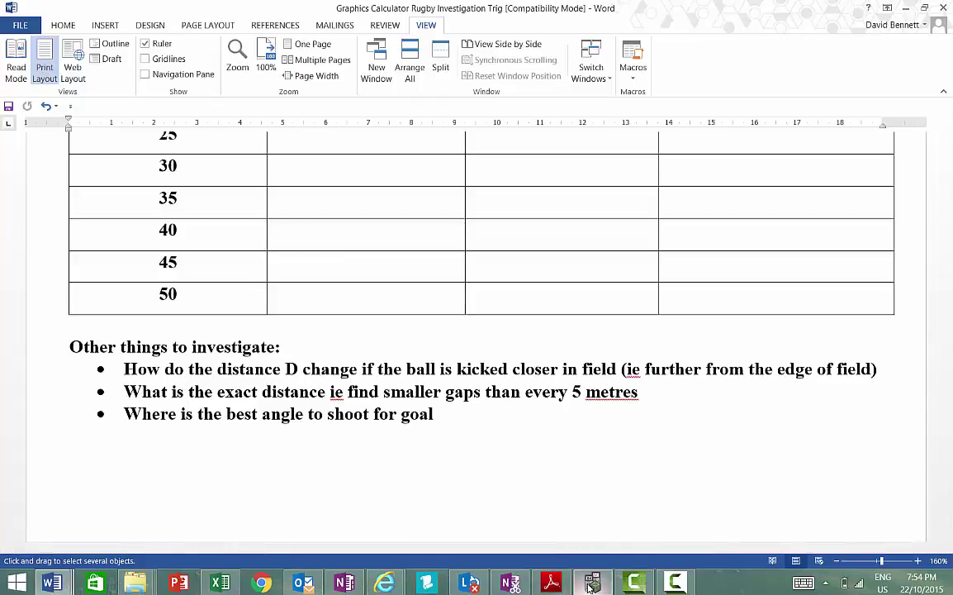
key("alt+Tab")
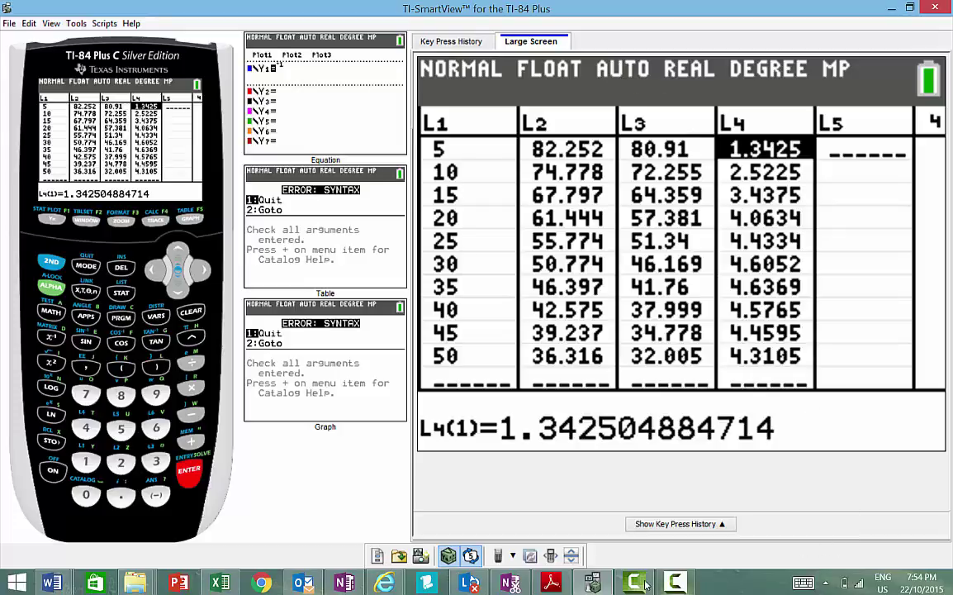
mouse_move(635, 584)
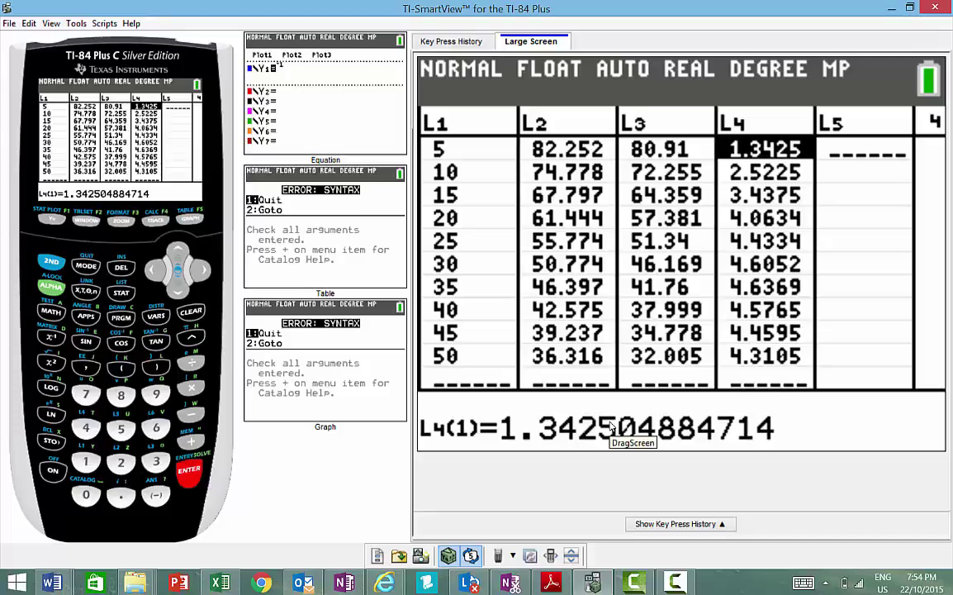
mouse_move(592, 581)
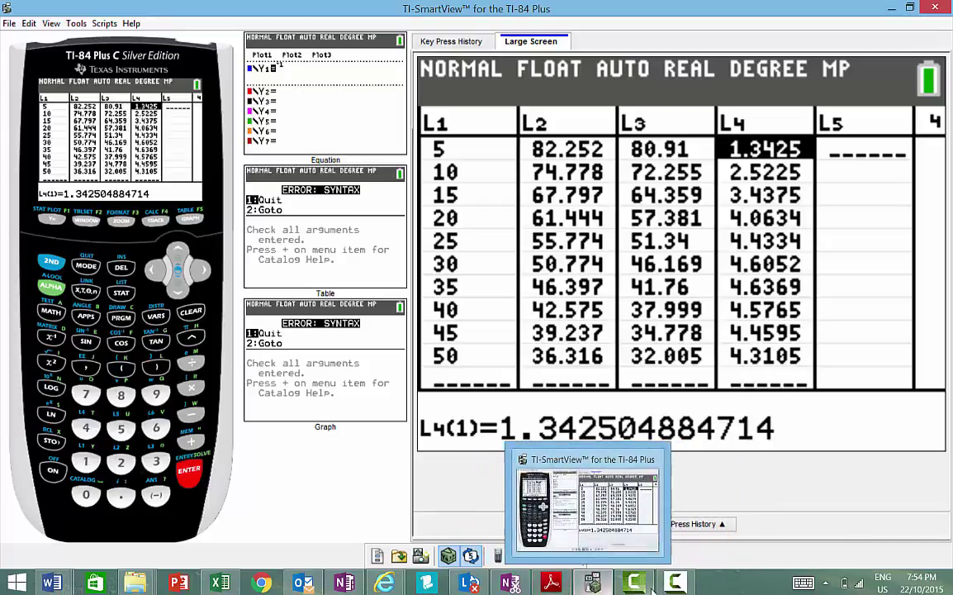
mouse_move(675, 584)
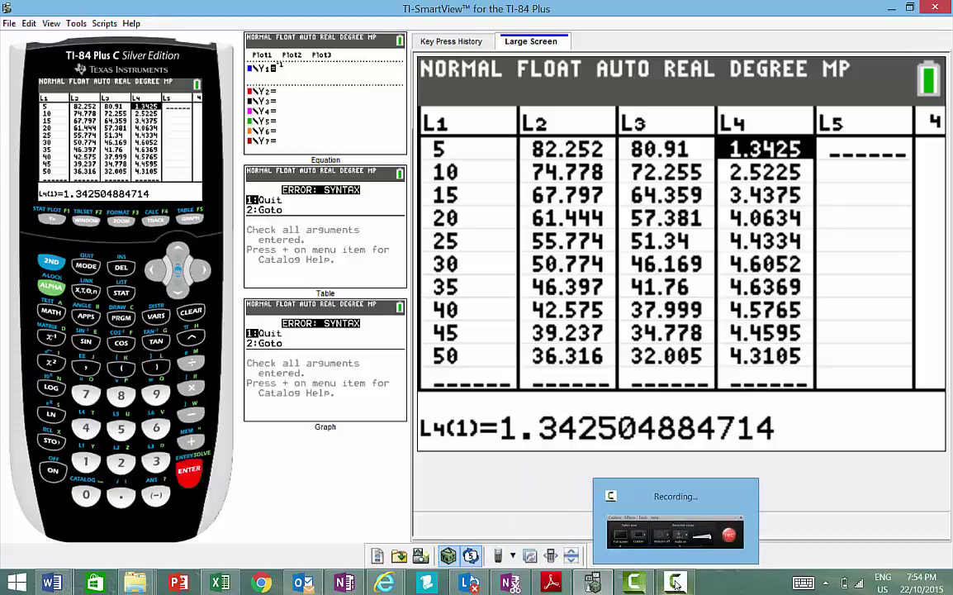